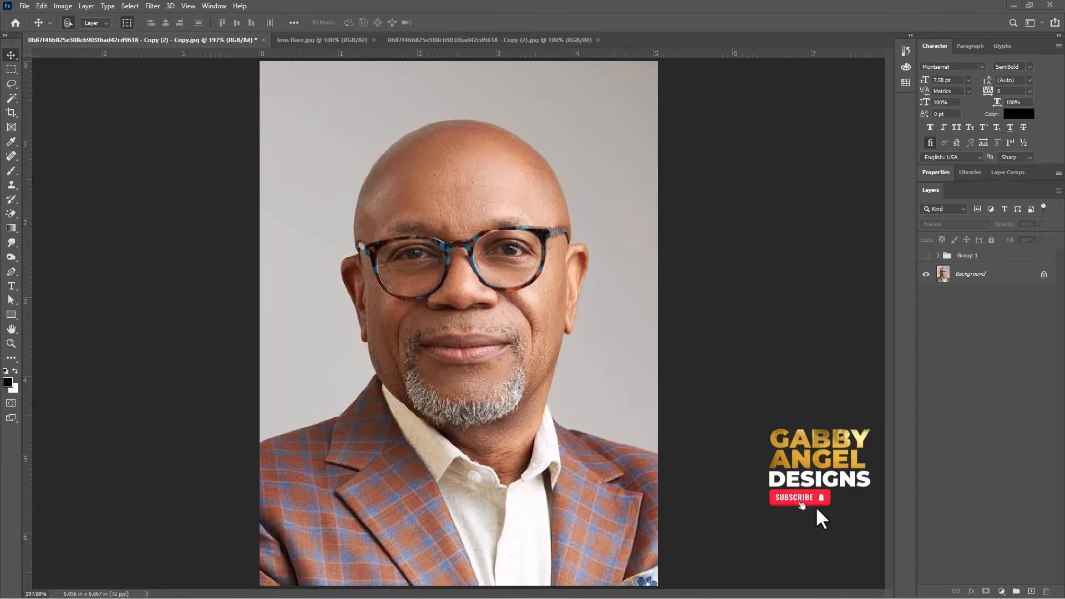
Show the Group 1 effects in the finished portrait example and switch to the uncropped portrait document
click(926, 256)
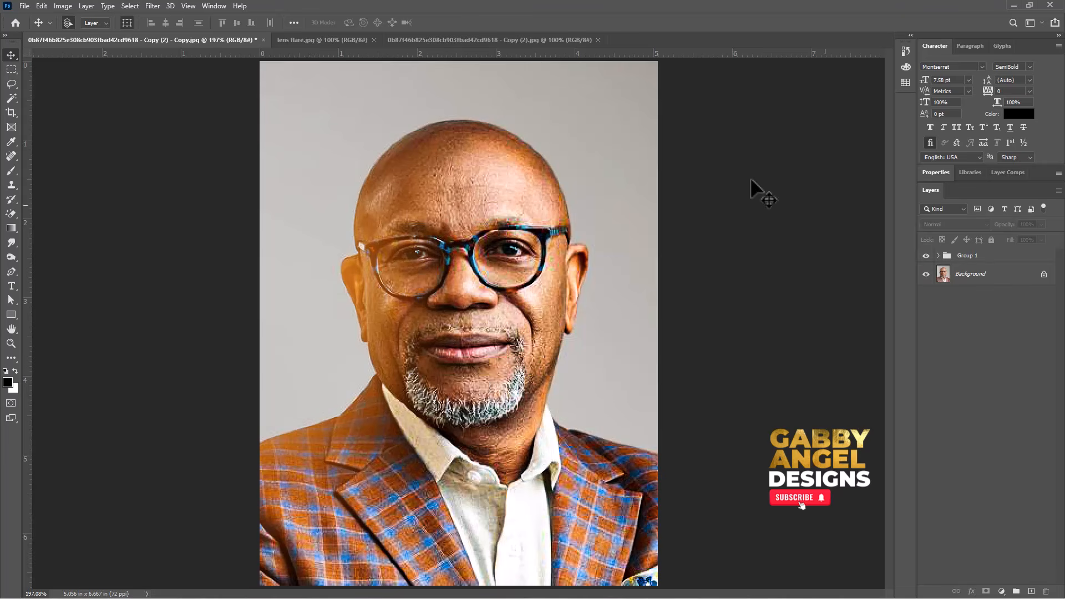
click(475, 41)
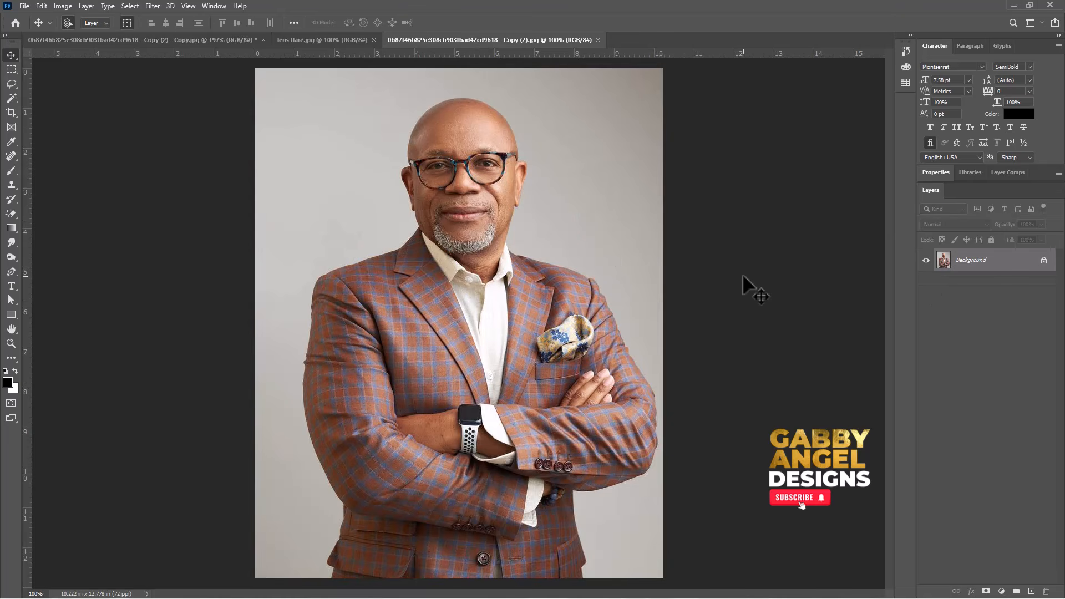
Crop the portrait closely around the man's head and shoulders, to about 4.7 x 5.9 in
key(c)
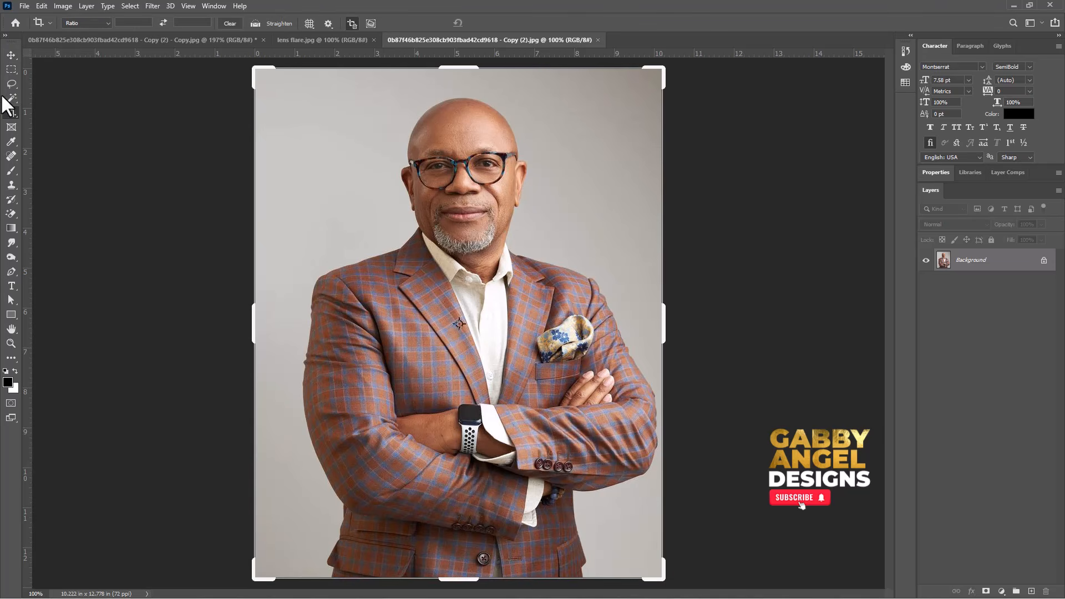
drag(472, 579, 472, 468)
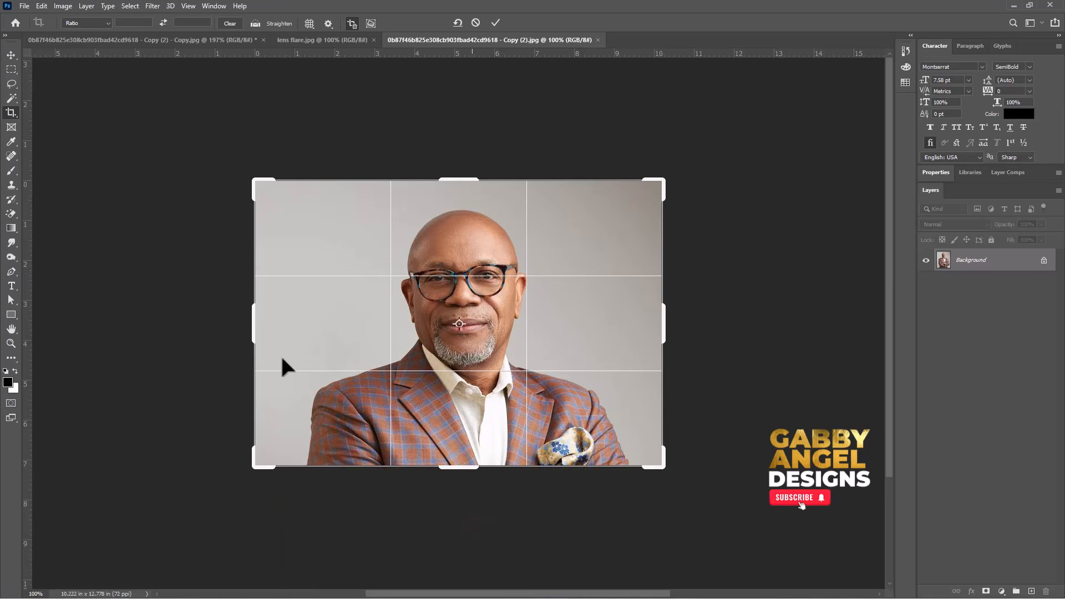
drag(254, 322, 310, 326)
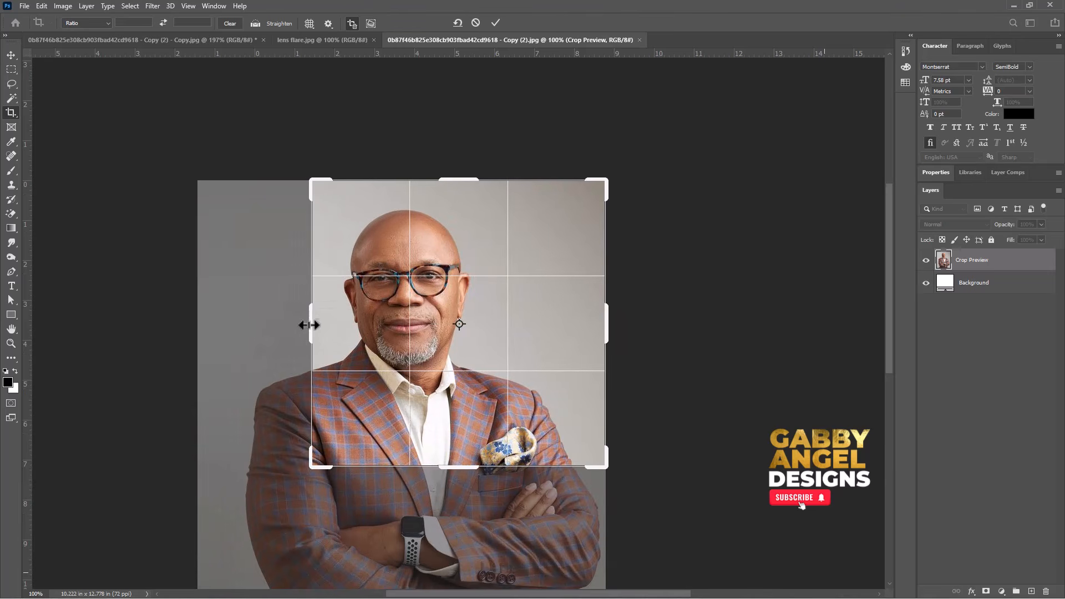
drag(603, 321, 553, 323)
drag(448, 464, 448, 445)
drag(460, 197, 463, 204)
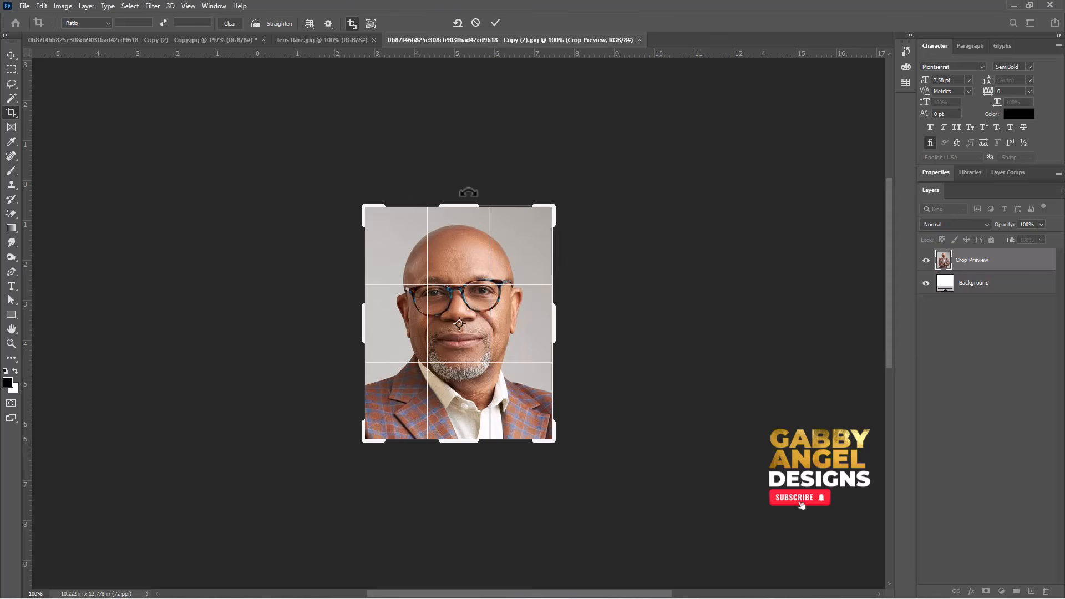
click(496, 24)
key(ctrl+plus)
key(ctrl+plus)
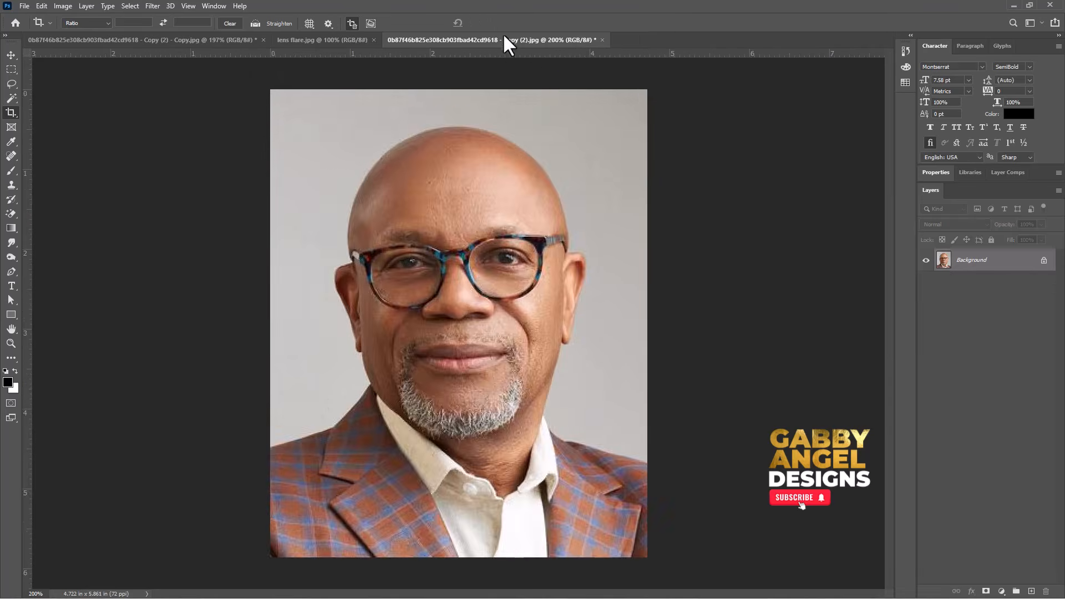
key(ctrl+minus)
Select the subject automatically and copy it onto its own layer, checking the cut-out without the Background
click(130, 6)
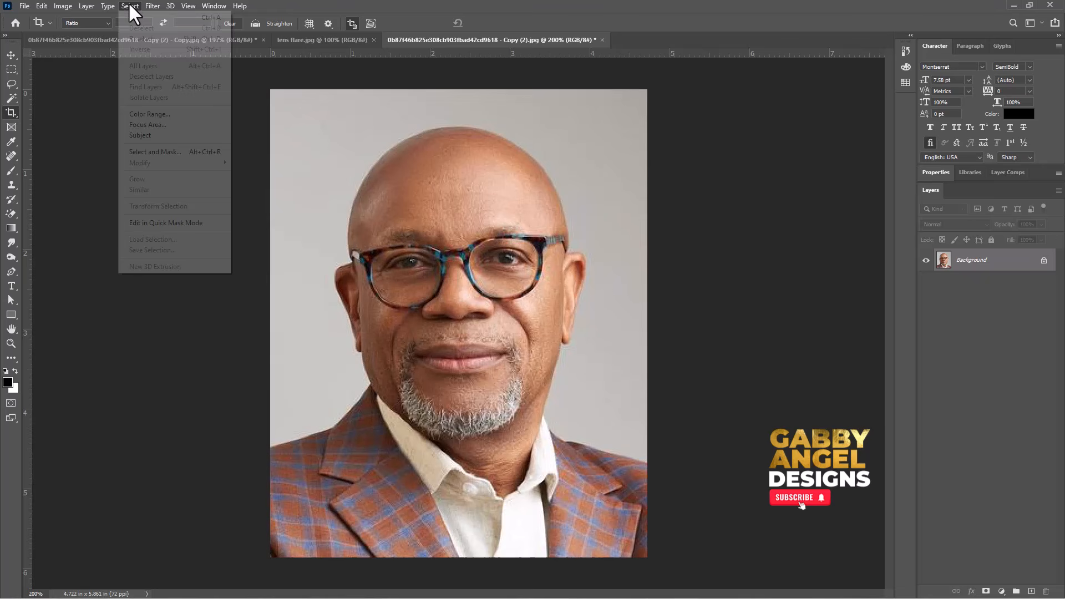
click(164, 136)
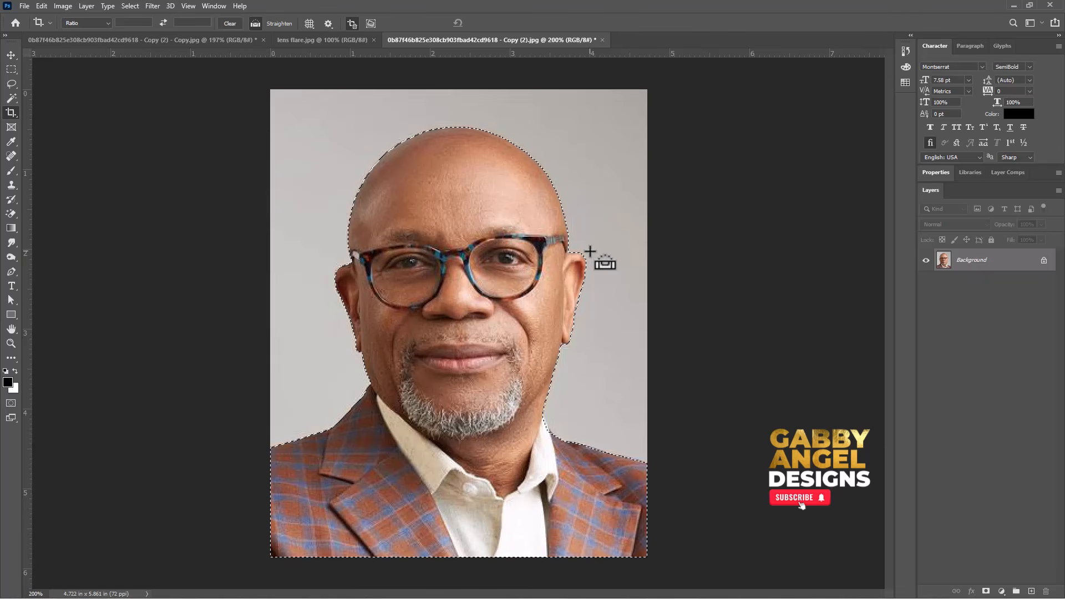
key(ctrl+j)
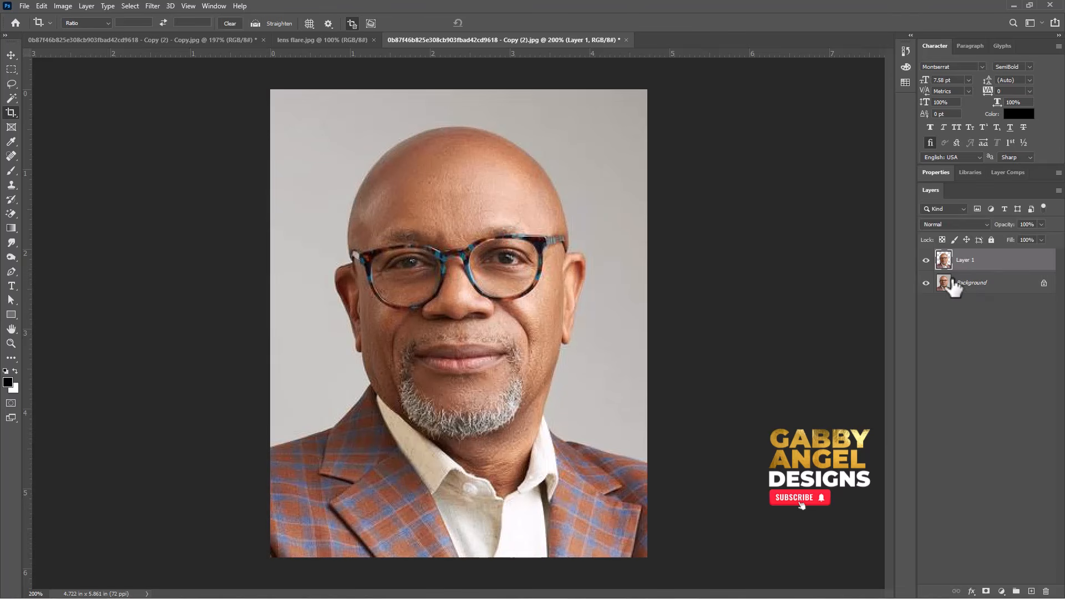
click(926, 283)
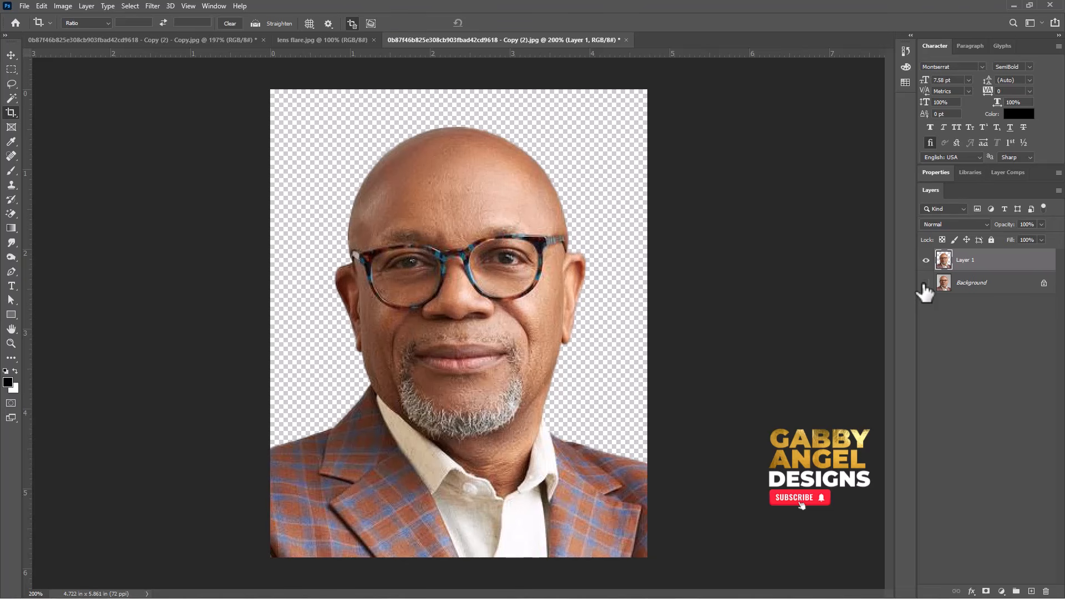
click(926, 283)
Start a Camera Raw filter on the cut-out layer and set Texture to +100
click(152, 5)
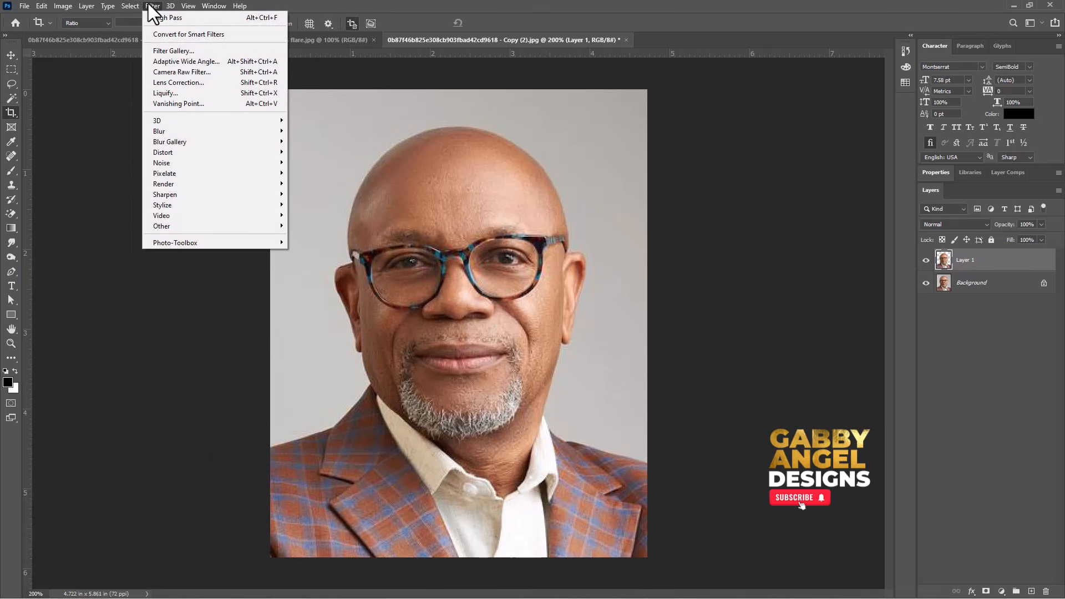
click(192, 73)
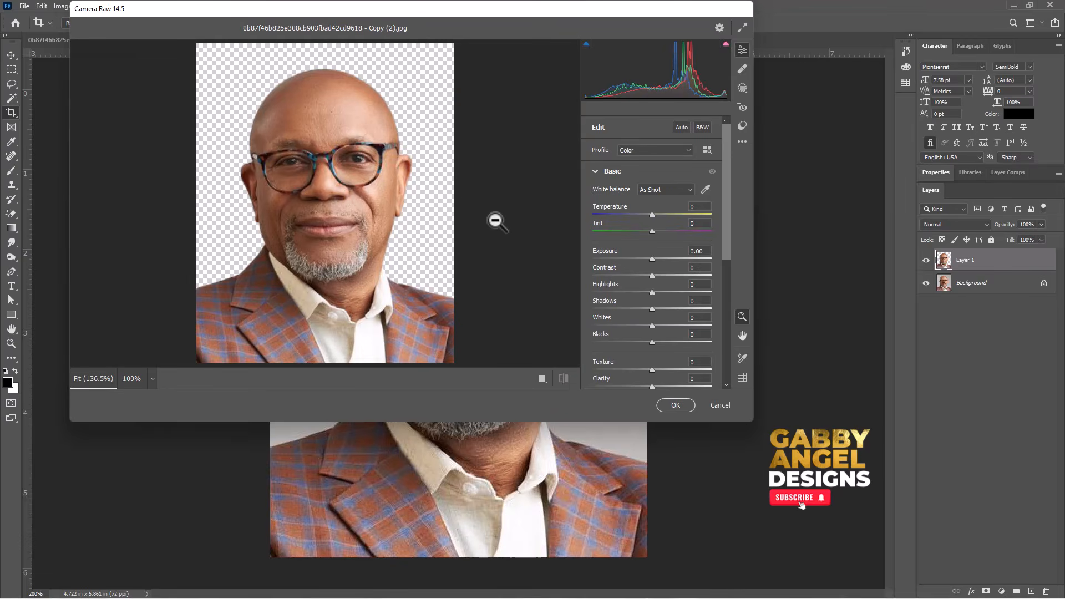
alt+click(314, 132)
click(314, 132)
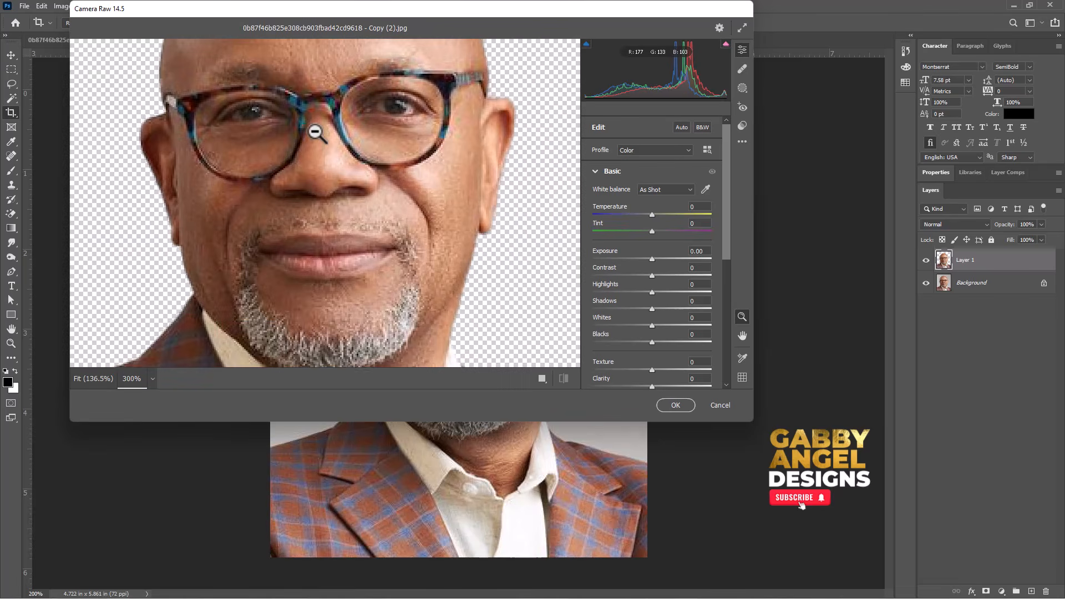
drag(332, 132, 334, 144)
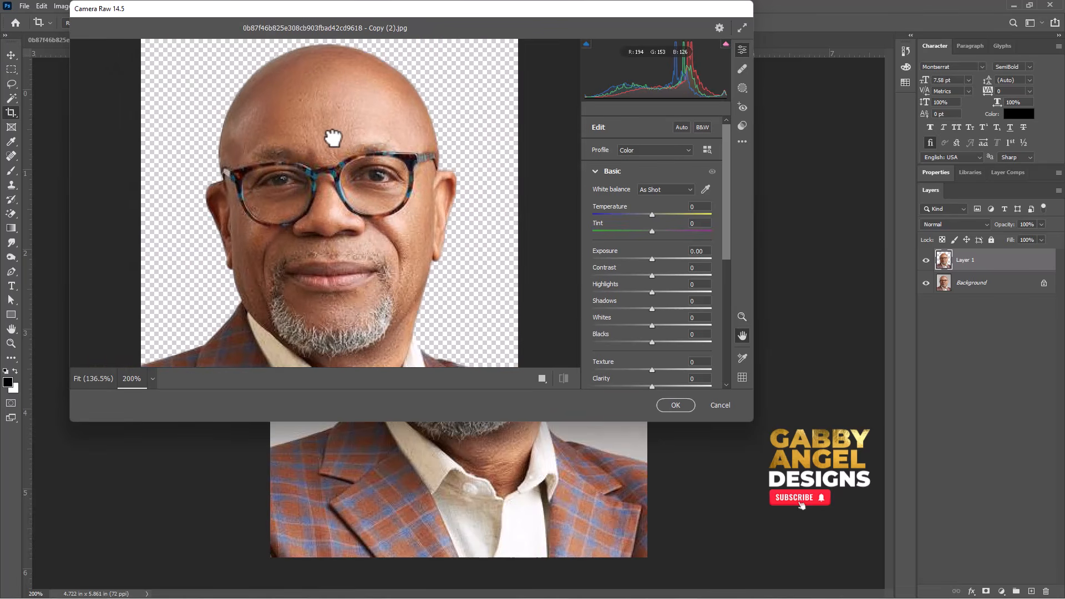
drag(727, 243, 728, 298)
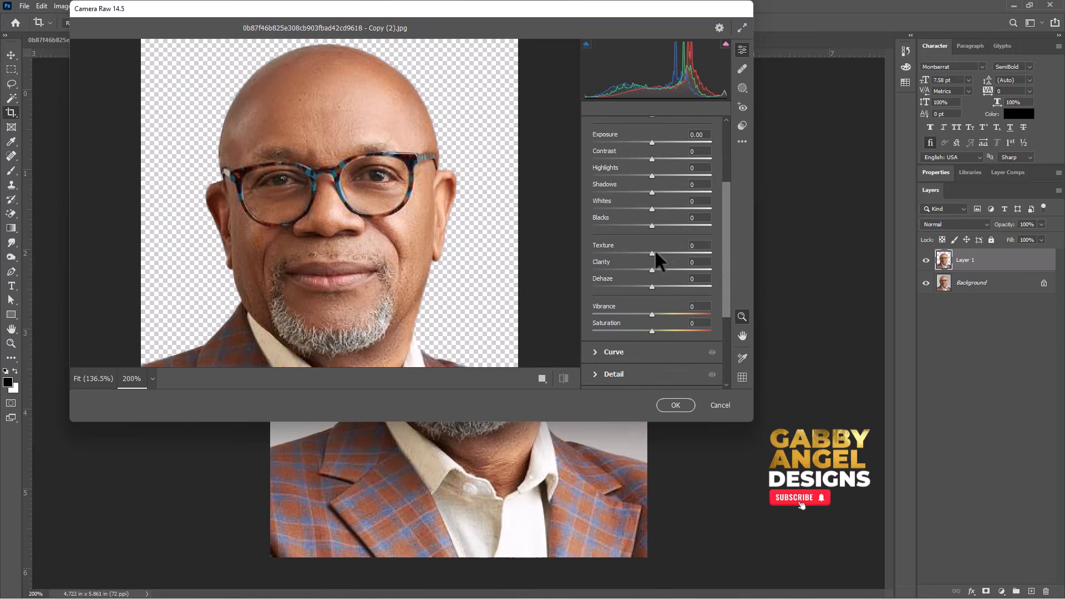
drag(655, 249, 702, 247)
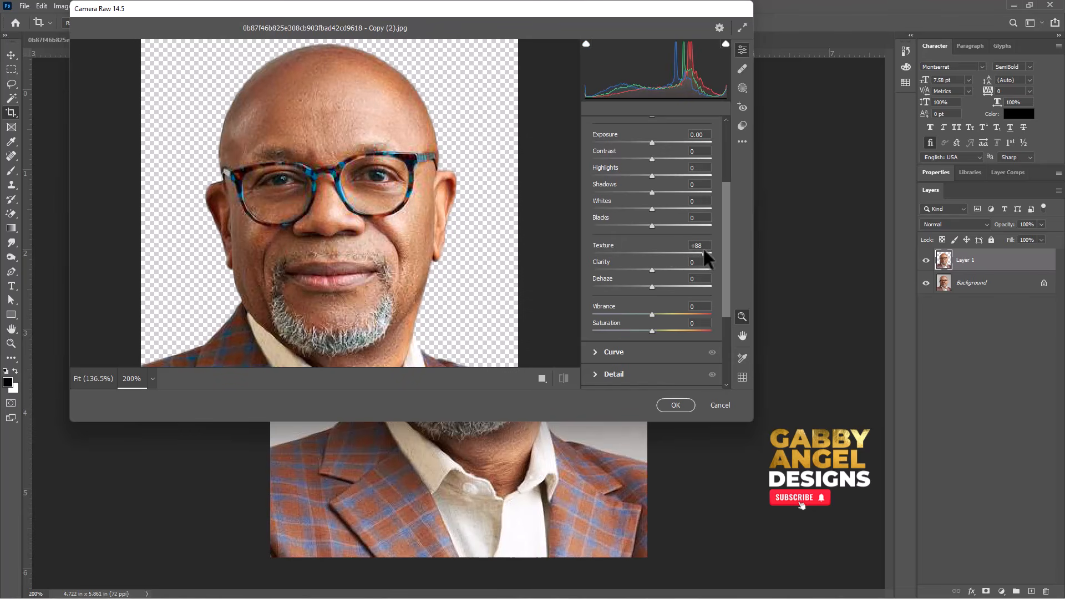
key(ctrl+minus)
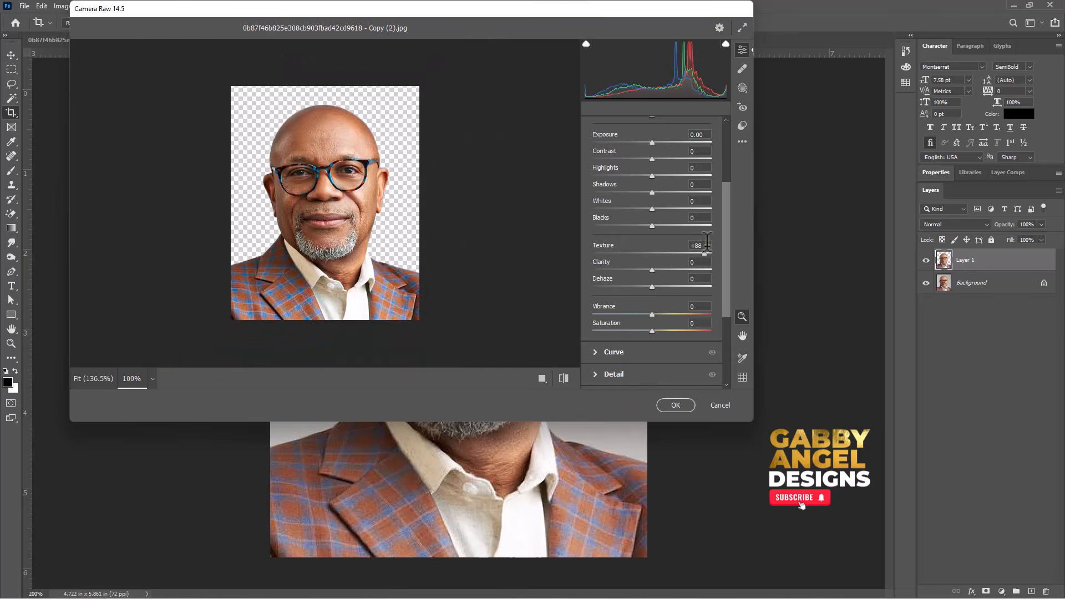
key(ctrl+plus)
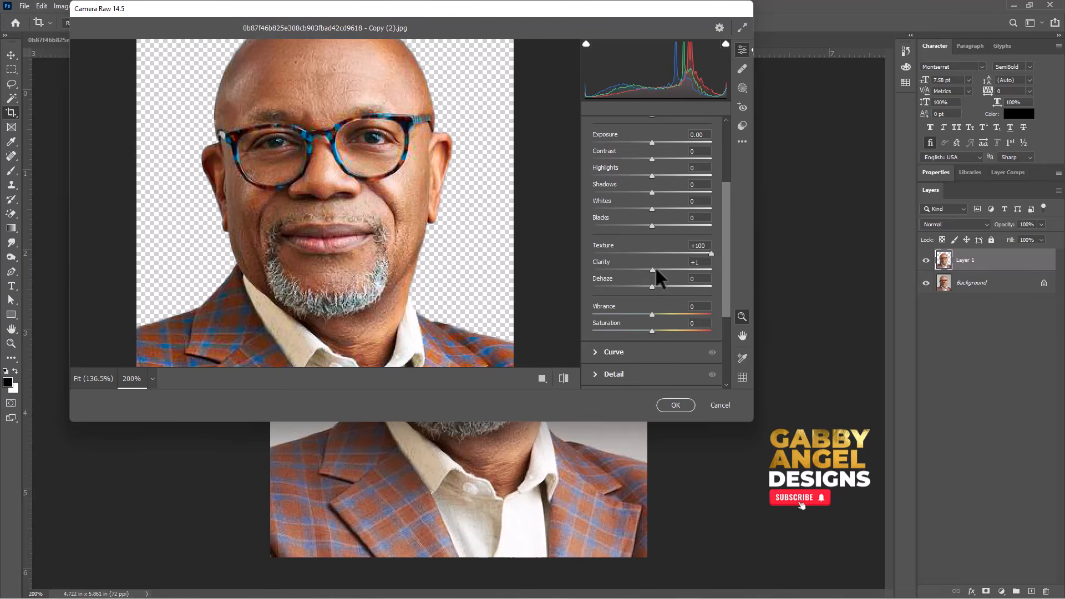
Set Clarity to +70 in the Camera Raw adjustments
drag(665, 270, 687, 269)
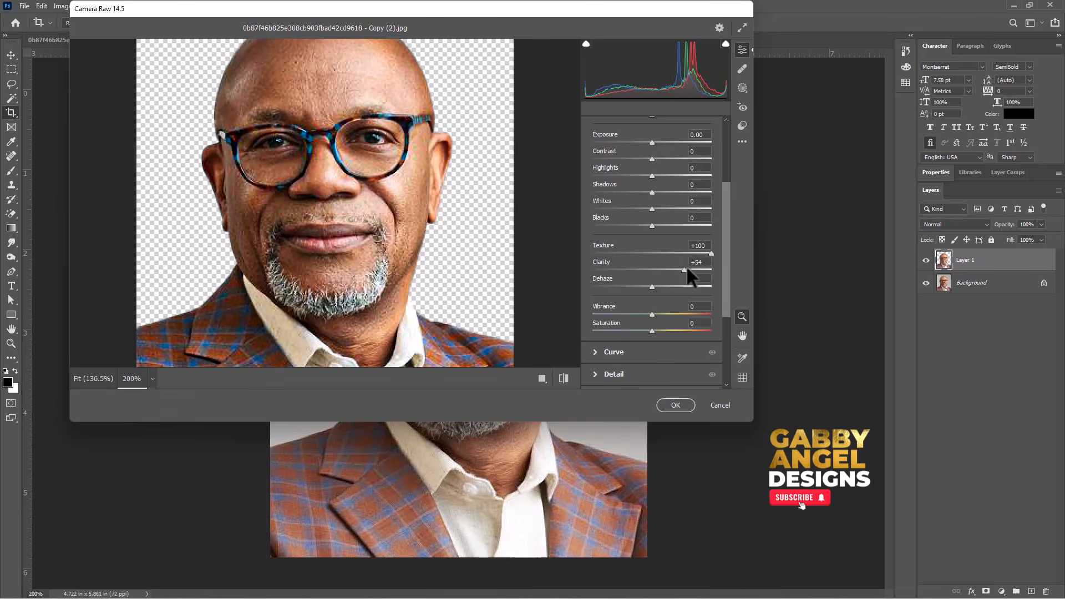
key(ctrl+minus)
key(ctrl+plus)
drag(686, 270, 687, 270)
key(ctrl+minus)
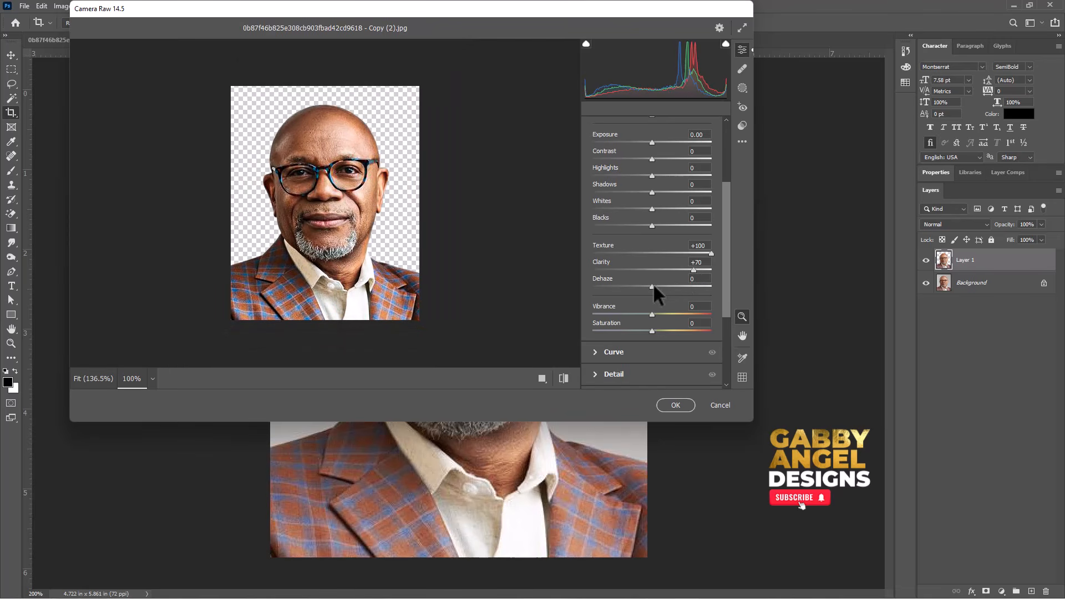
Set Dehaze to +12, Exposure to +0.10 and Saturation to +6, and apply the Camera Raw filter
mouse_move(653, 286)
mouse_down()
mouse_move(671, 285)
mouse_move(660, 286)
mouse_up()
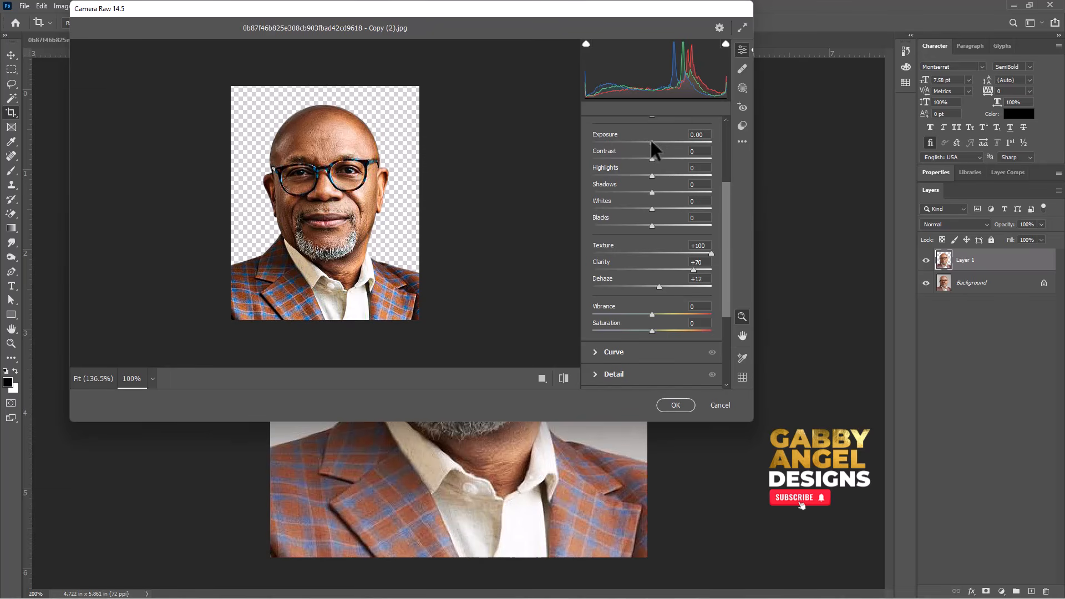
drag(651, 139, 651, 138)
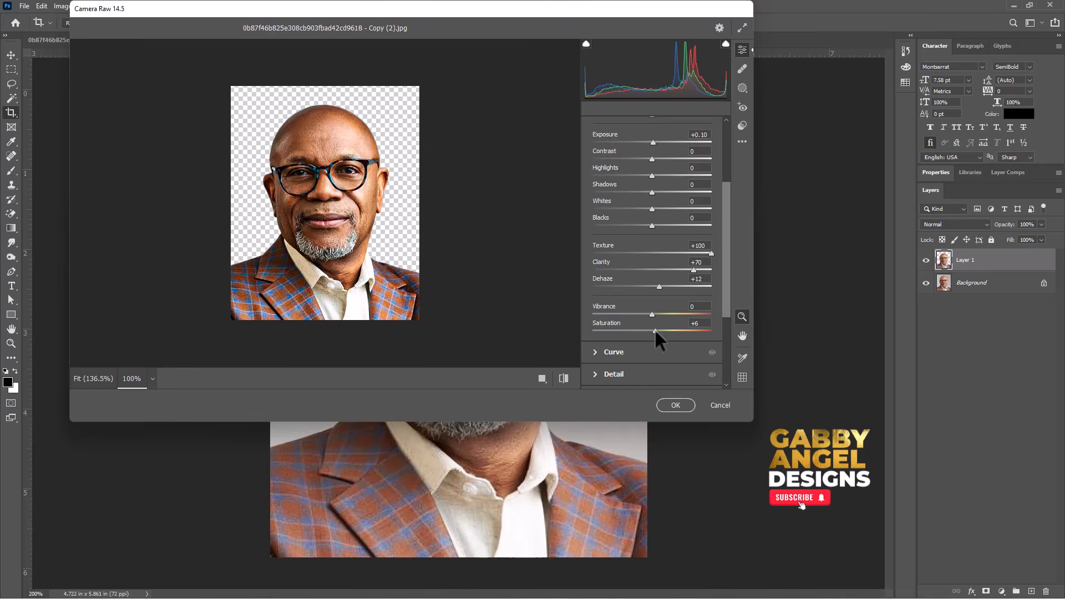
click(682, 406)
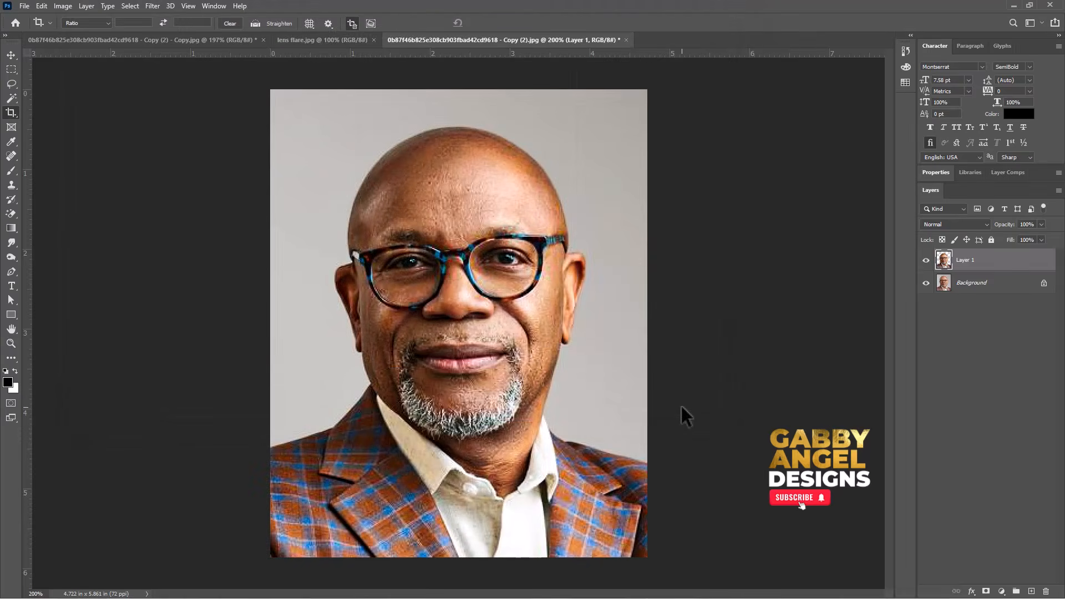
Hide the Background layer and duplicate the enhanced cut-out layer
click(925, 260)
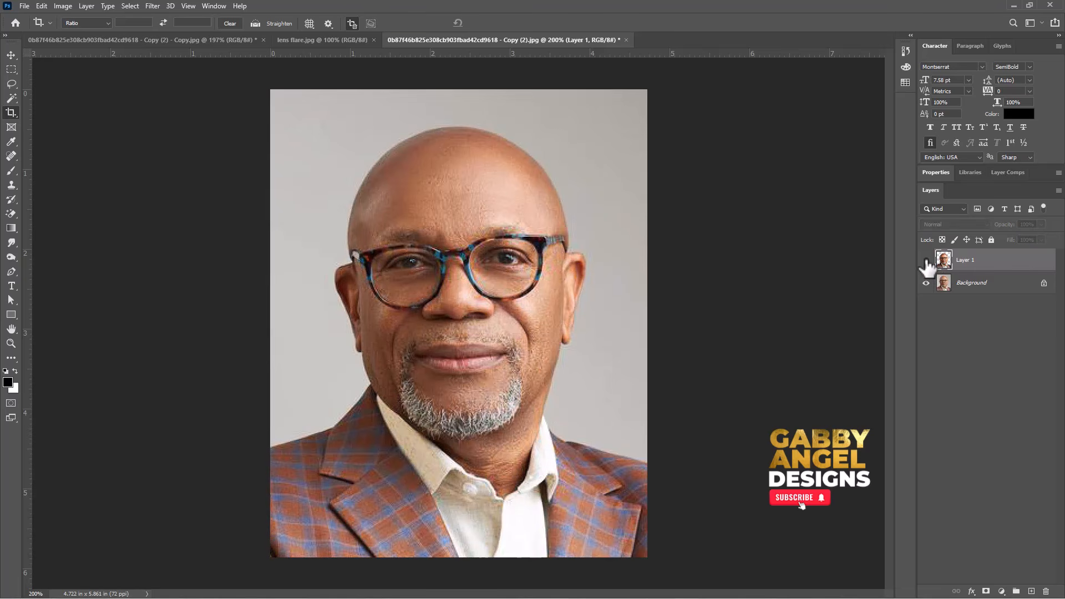
click(926, 261)
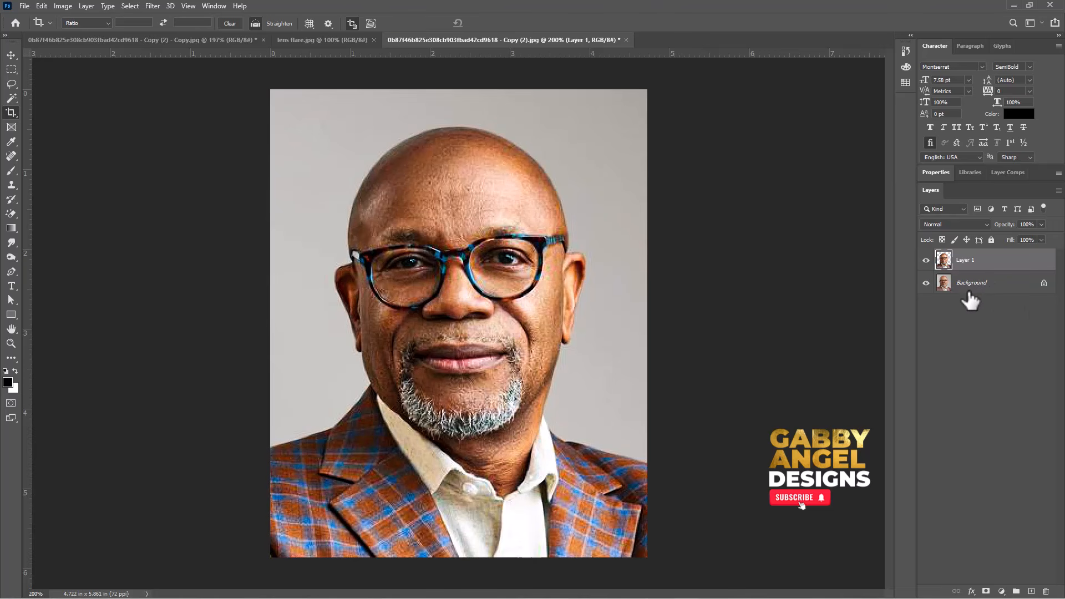
click(926, 284)
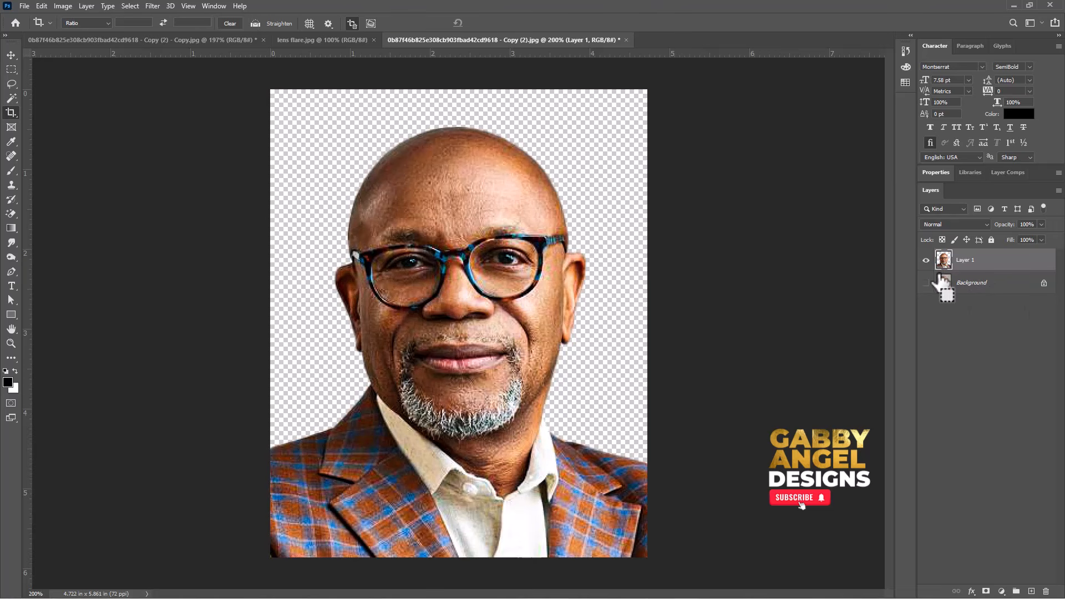
key(ctrl+j)
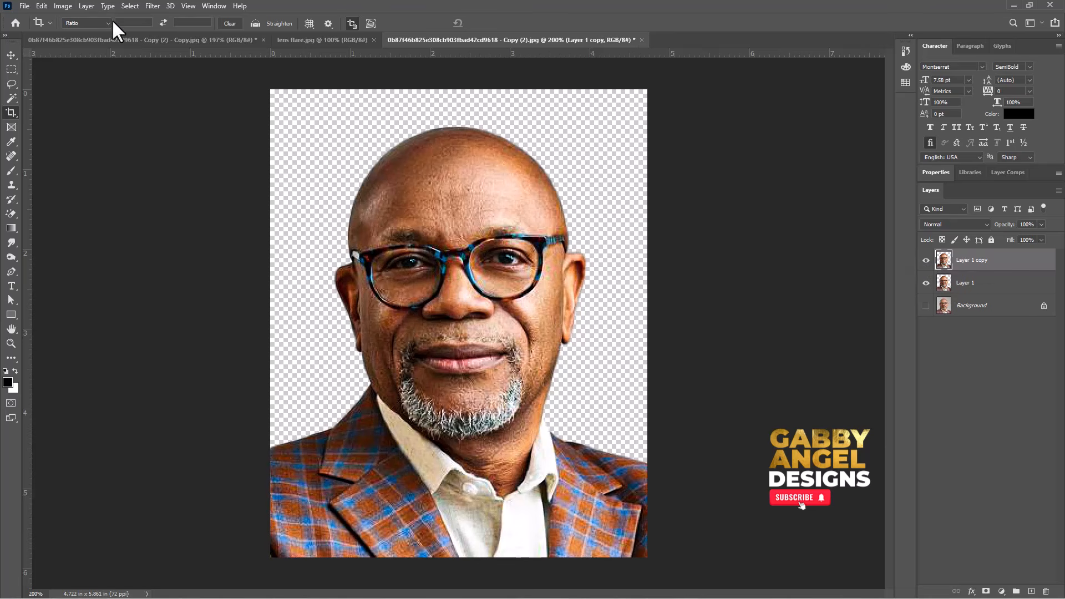
Apply a High Pass filter with a very small pixel radius to the duplicated cut-out layer
click(150, 6)
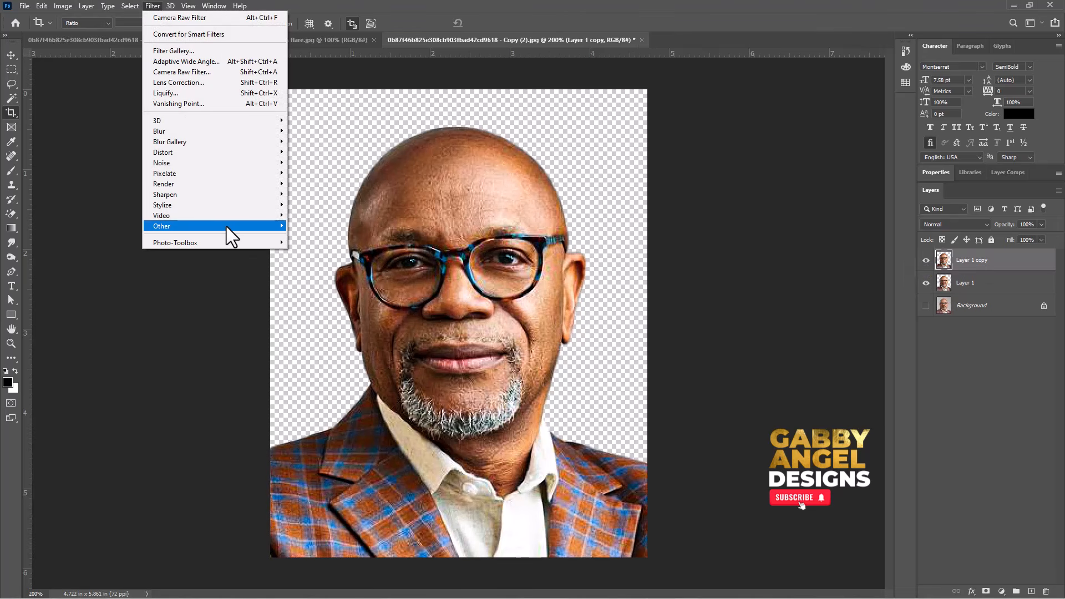
mouse_move(227, 226)
click(305, 236)
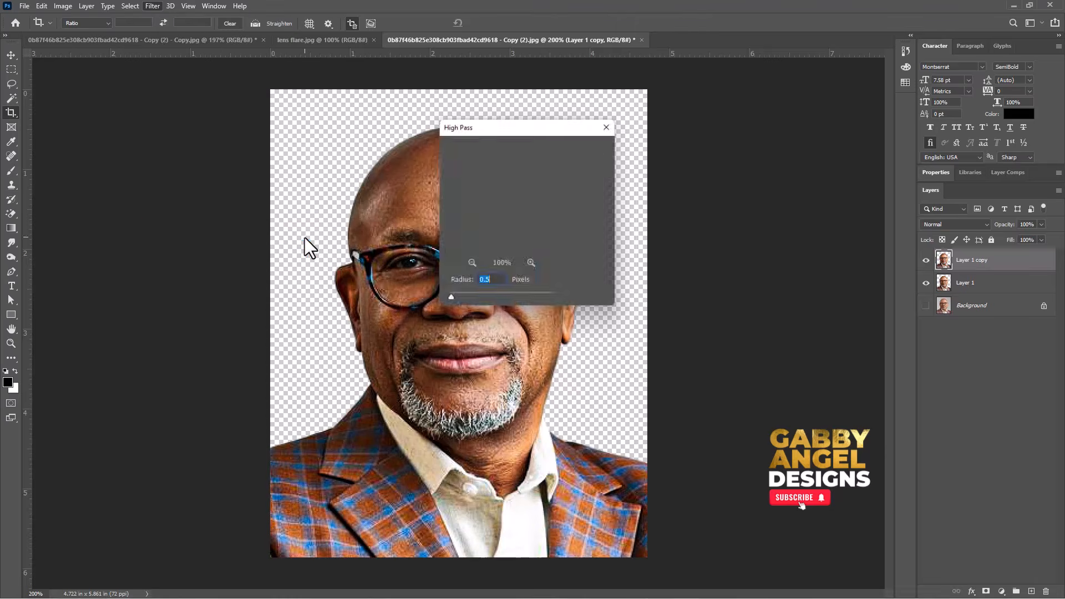
drag(507, 131, 601, 113)
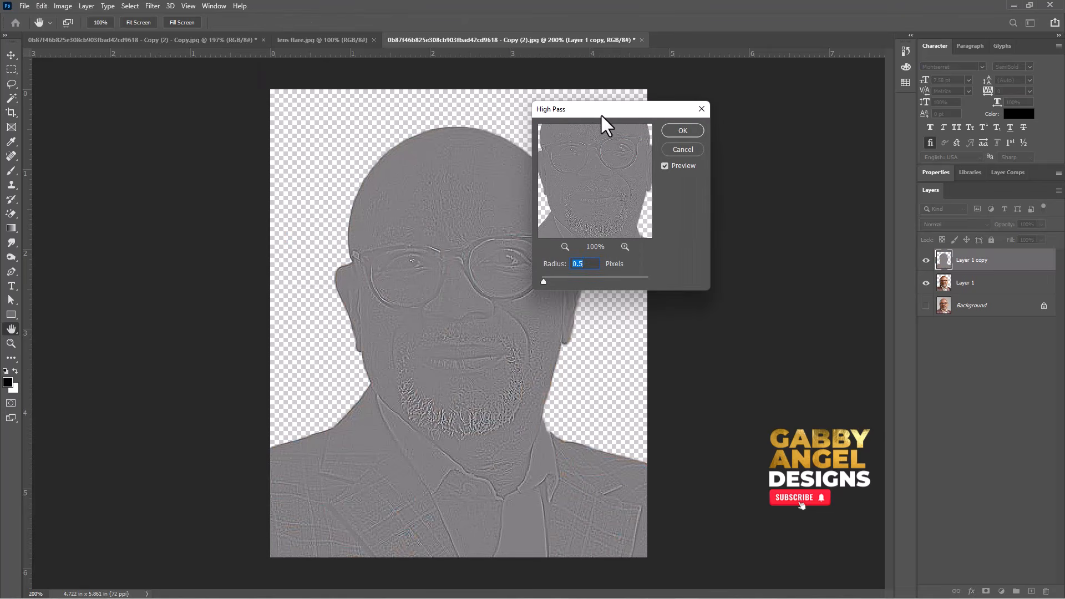
click(590, 264)
double_click(584, 261)
text(3)
click(683, 130)
key(c)
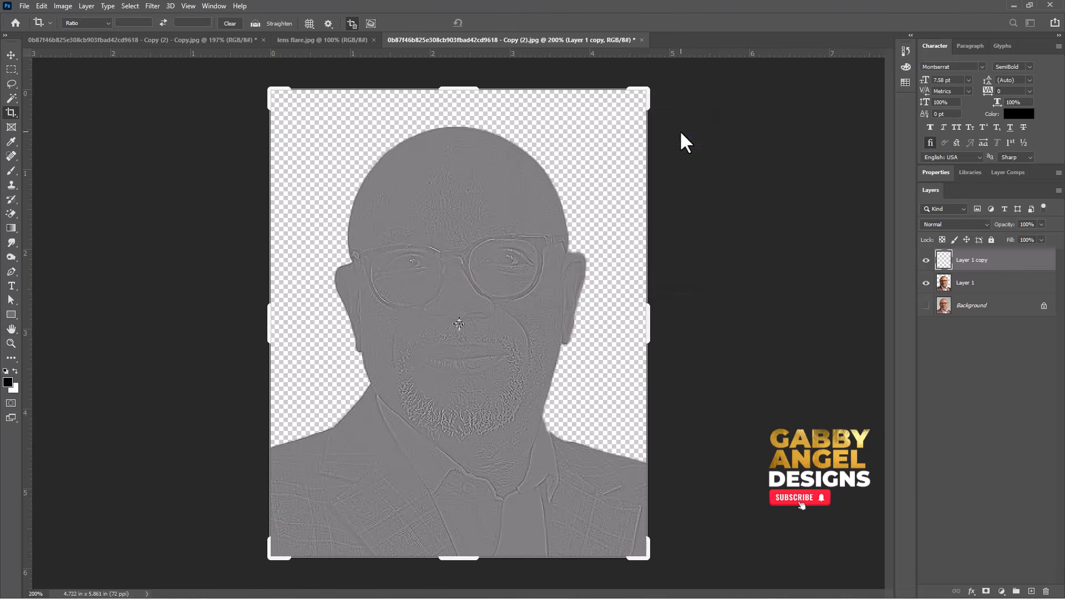
Blend the High Pass layer with Vivid Light and lower its opacity to 63%
click(937, 223)
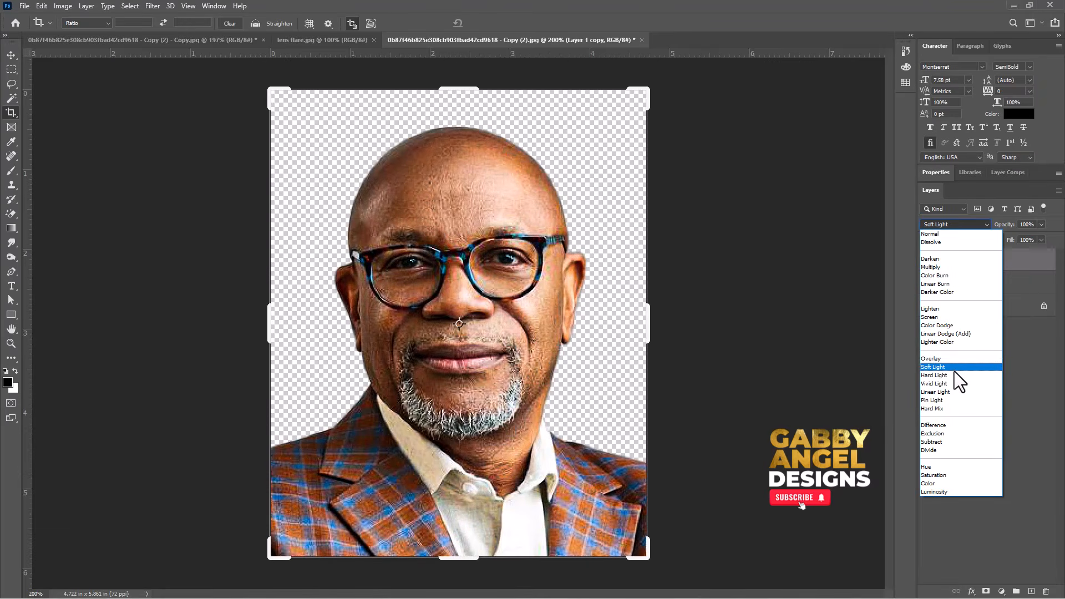
click(954, 383)
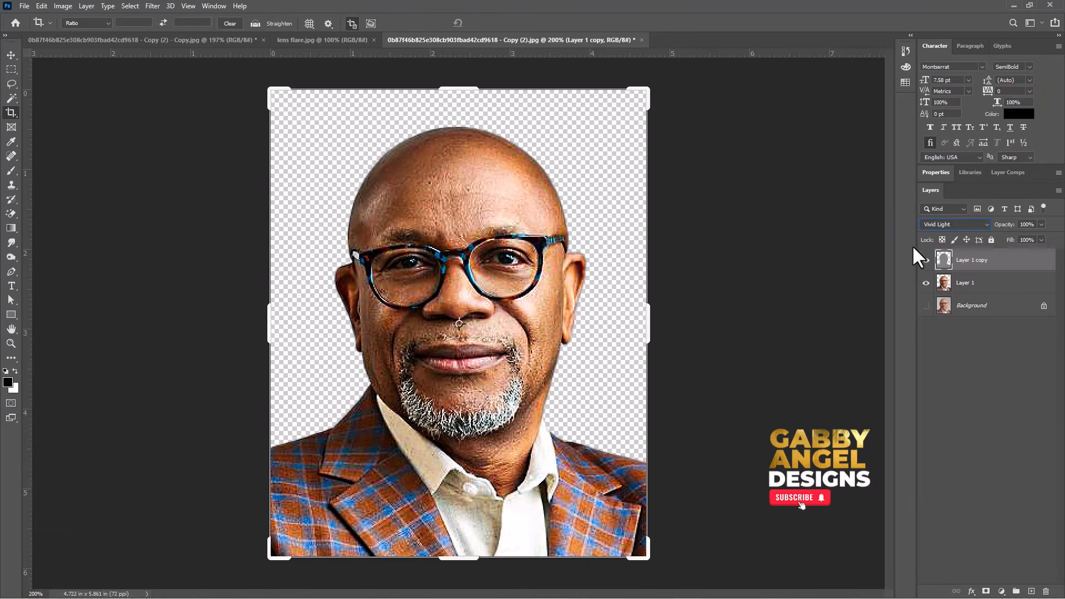
click(925, 260)
click(925, 261)
click(926, 260)
click(925, 260)
click(1041, 224)
drag(1028, 242, 1022, 243)
Group the High Pass layer with the enhanced cut-out layer
click(979, 286)
shift+click(979, 285)
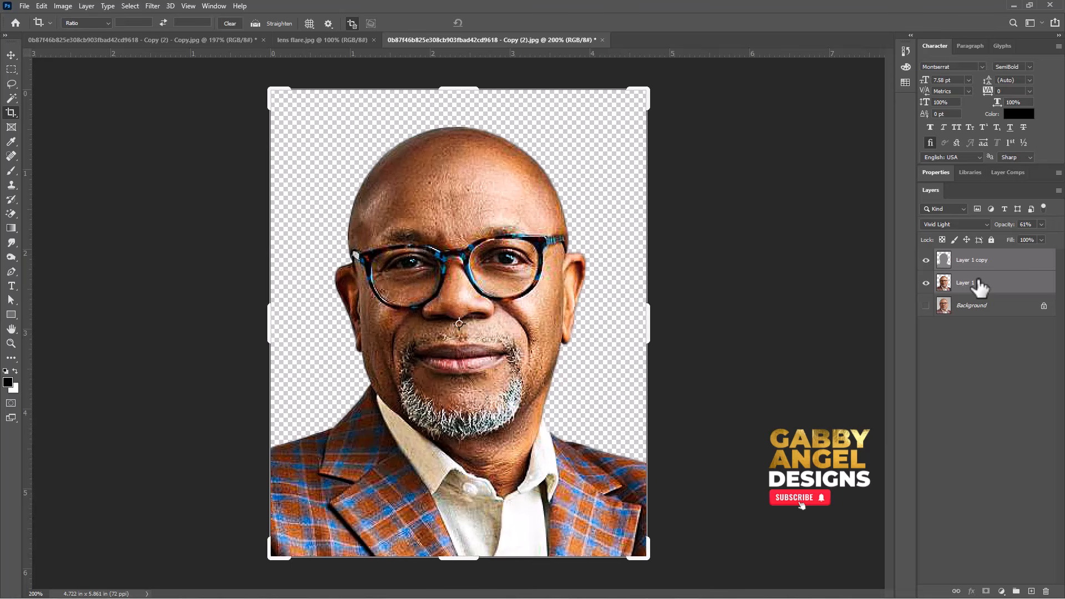
key(ctrl+g)
Show the Background layer and toggle the group's visibility to compare the portrait before and after enhancement
click(932, 276)
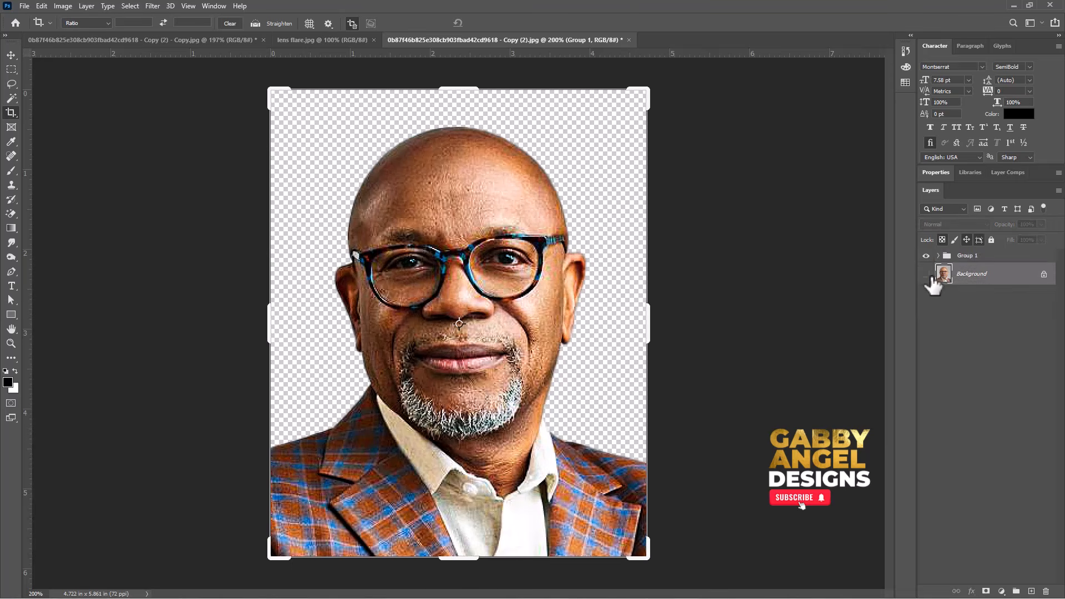
click(926, 274)
click(927, 256)
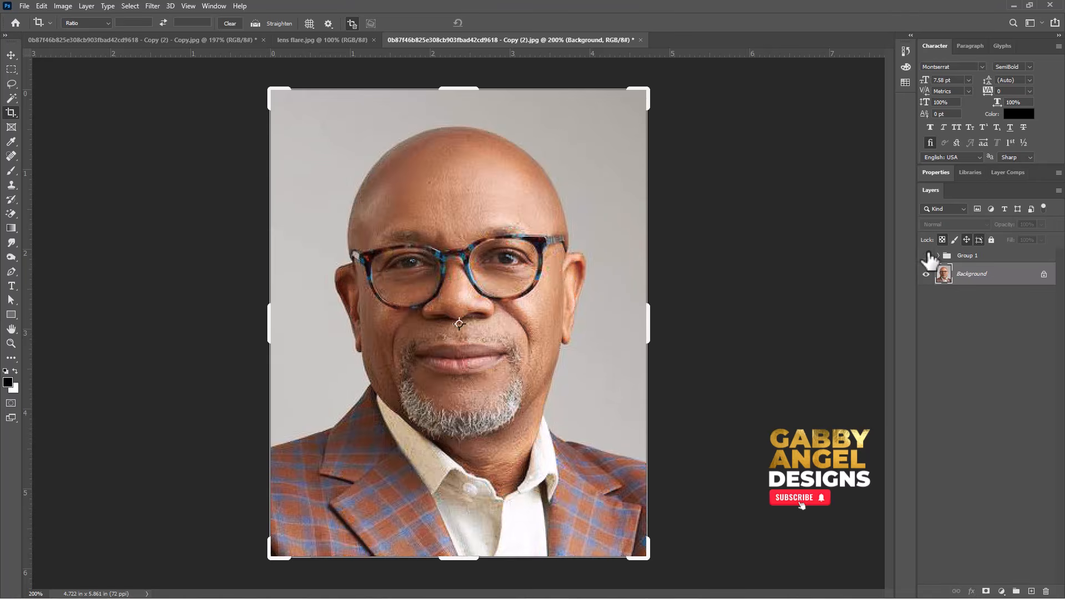
click(927, 256)
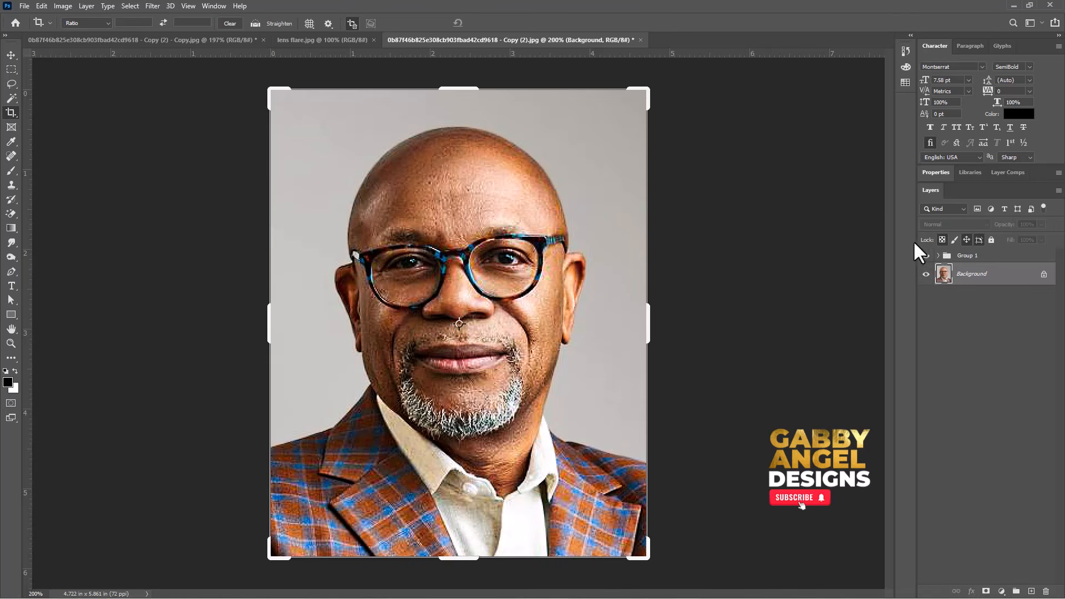
Copy the lens flare image into the portrait document above the group, scale it to about 38% and place it over the lower face
click(333, 36)
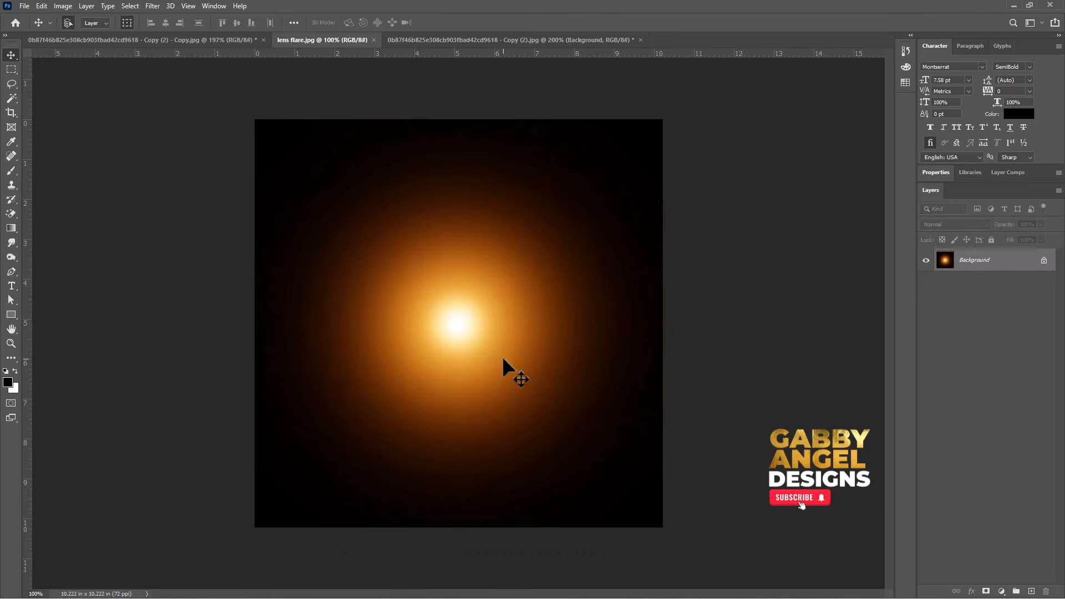
drag(503, 359, 448, 222)
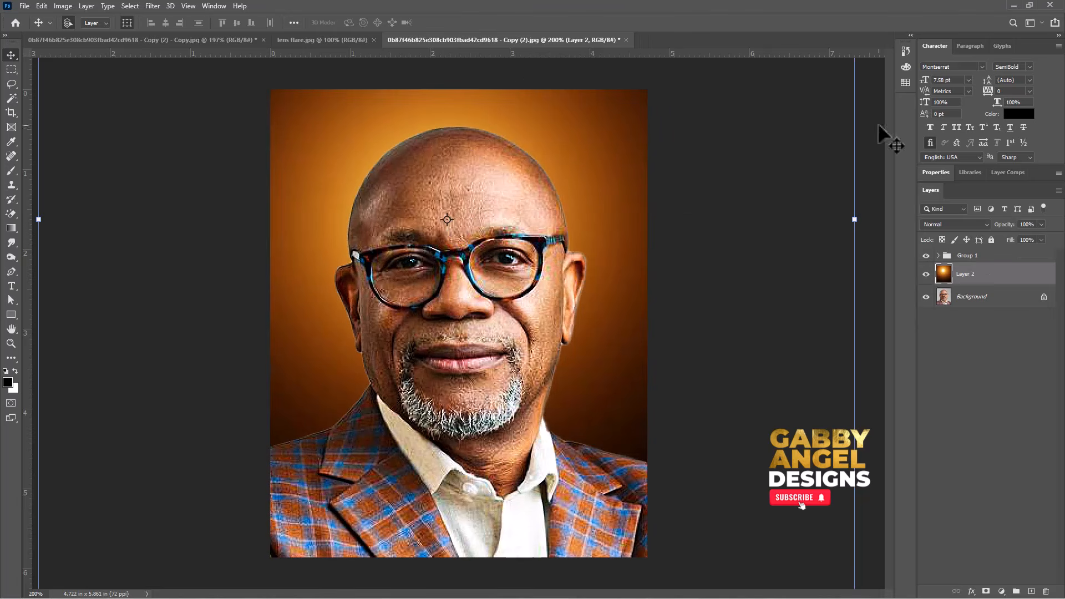
key(ctrl+bracketright)
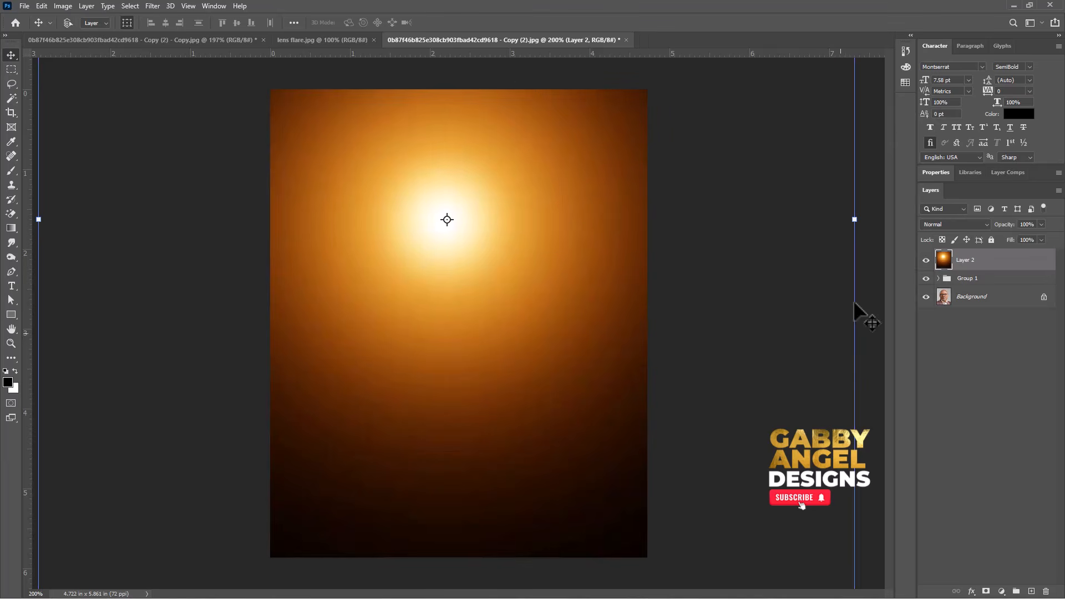
drag(849, 221, 603, 260)
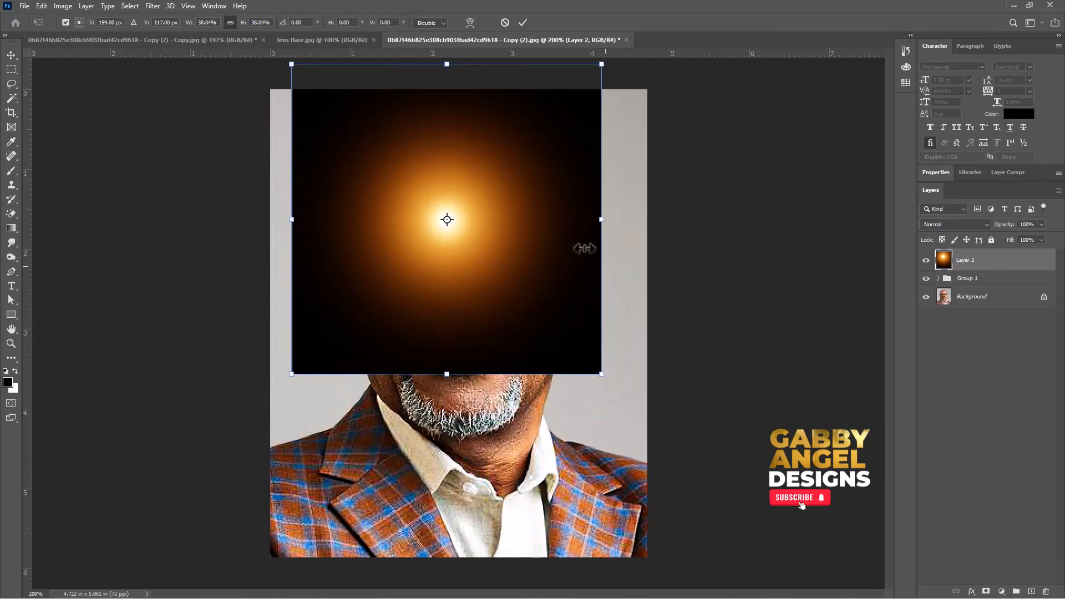
drag(529, 179, 562, 343)
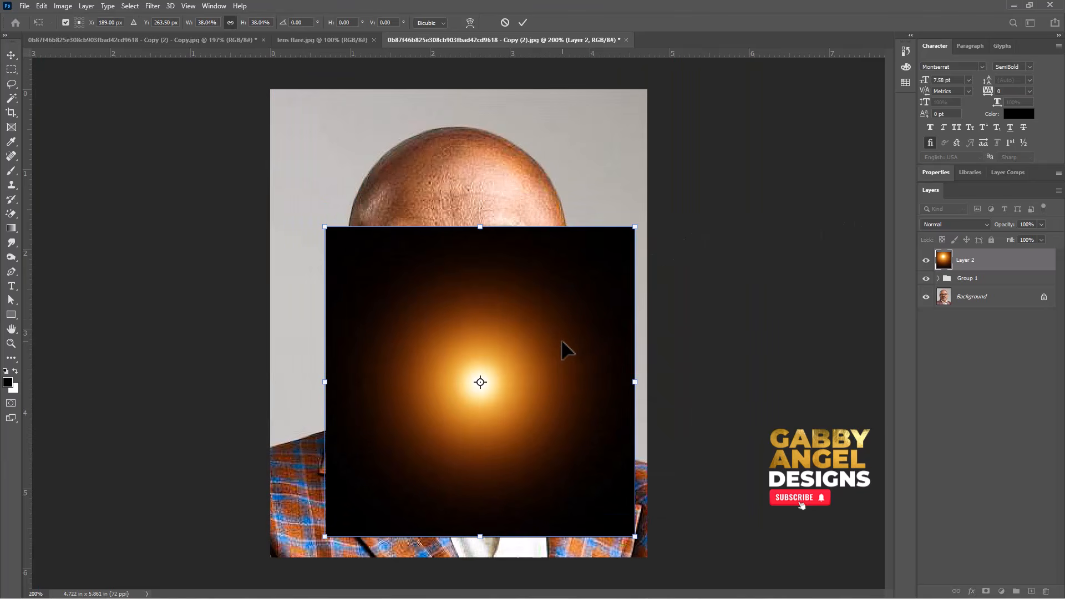
Hide the flare layer and merge the group into a single layer
click(926, 259)
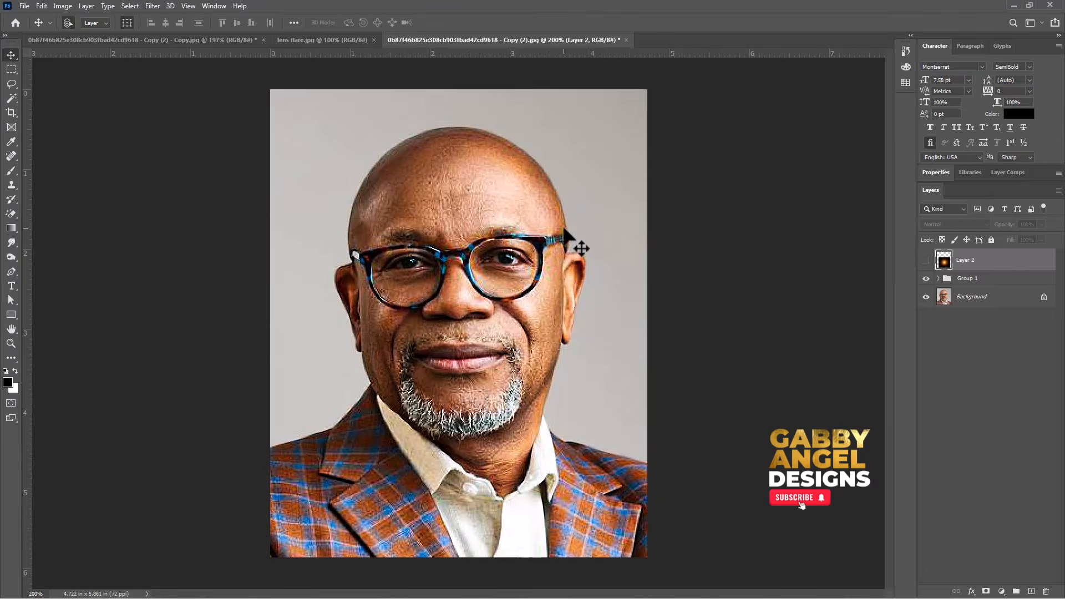
click(968, 280)
click(939, 279)
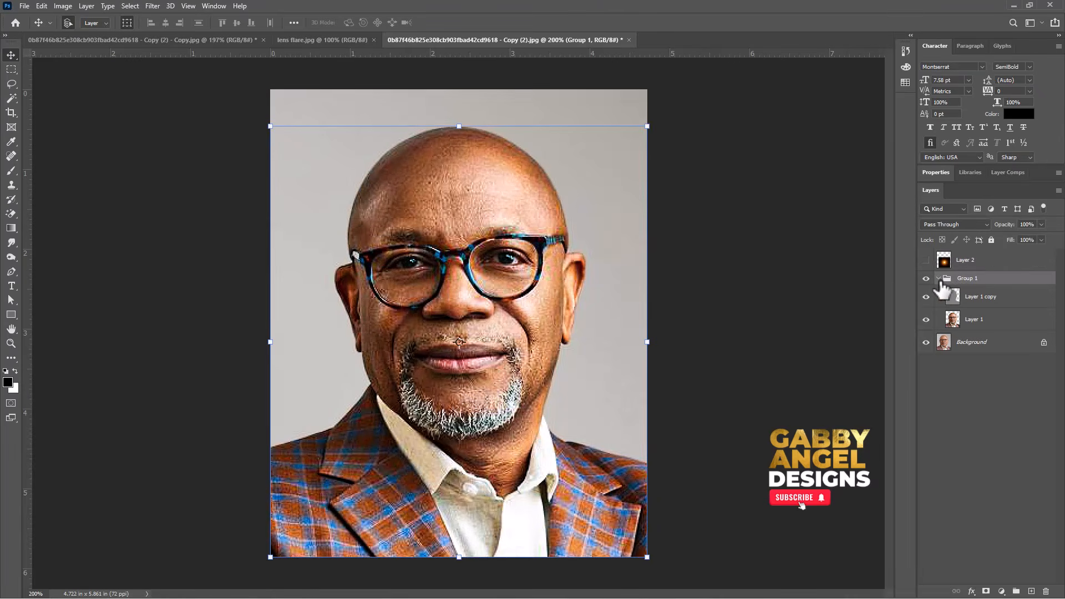
click(938, 279)
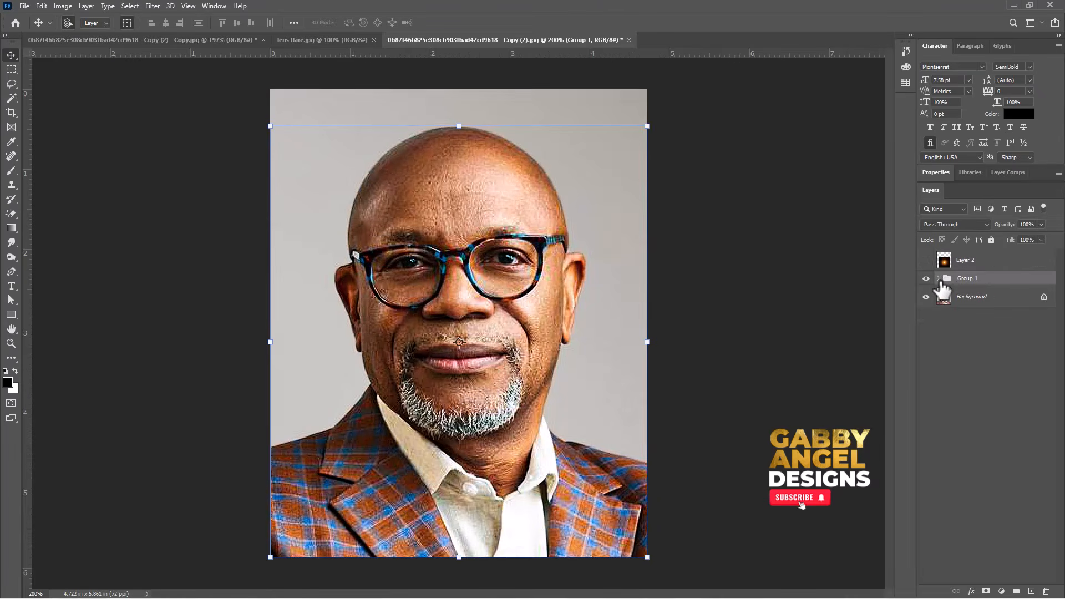
right_click(1012, 288)
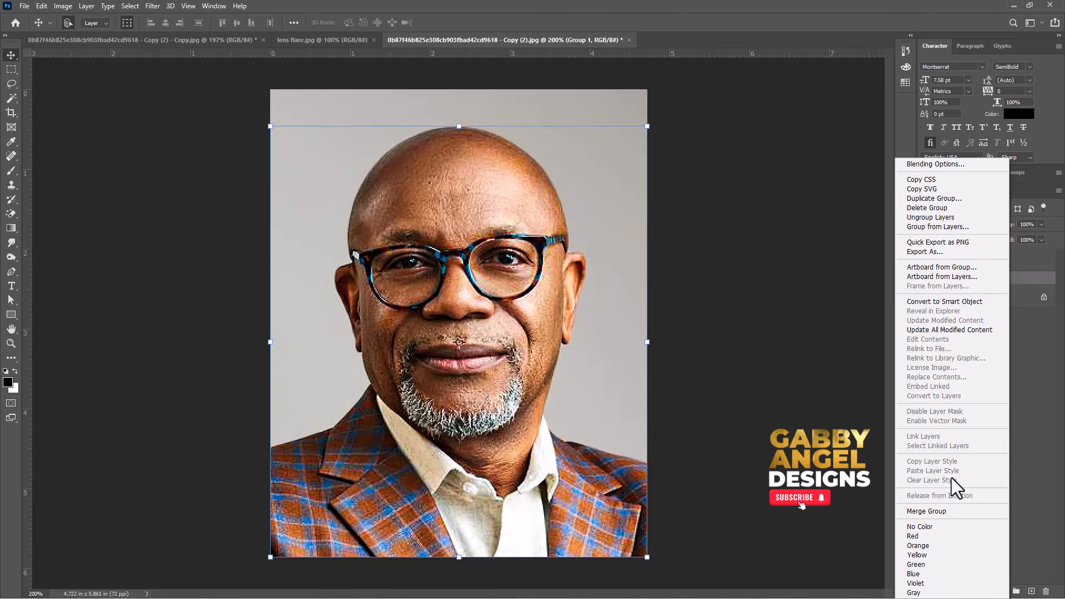
click(947, 514)
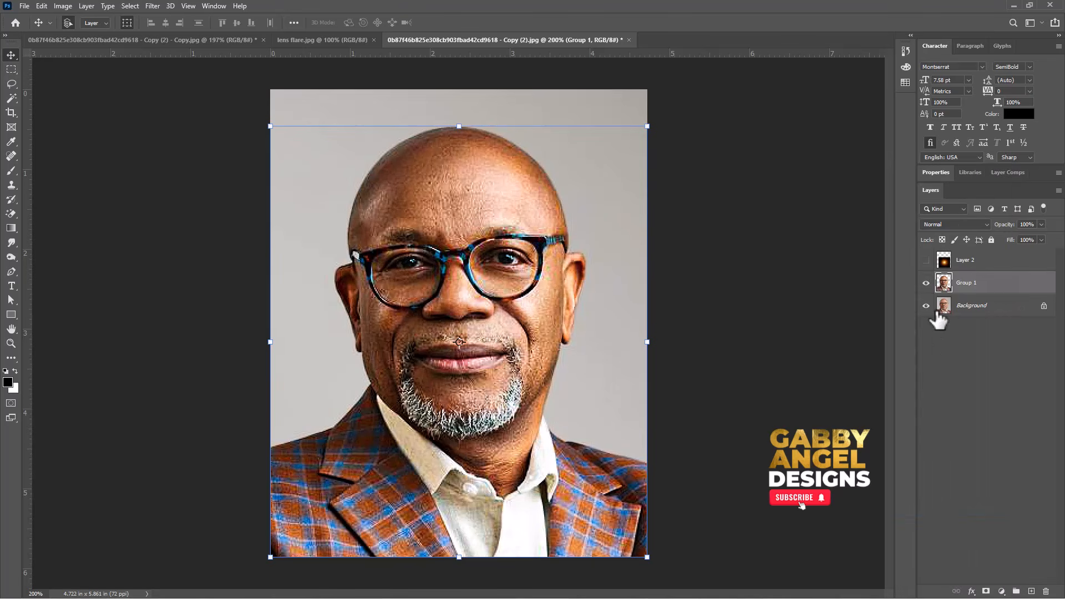
Show the flare layer, centre it over the man's face and clip it to the merged cut-out layer
click(928, 260)
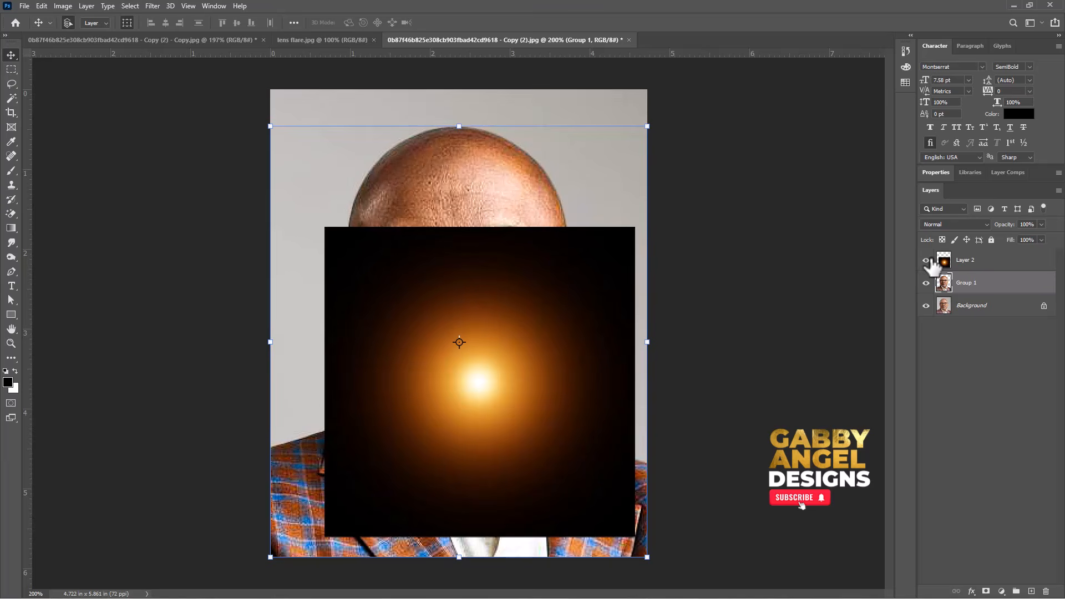
drag(580, 305, 558, 203)
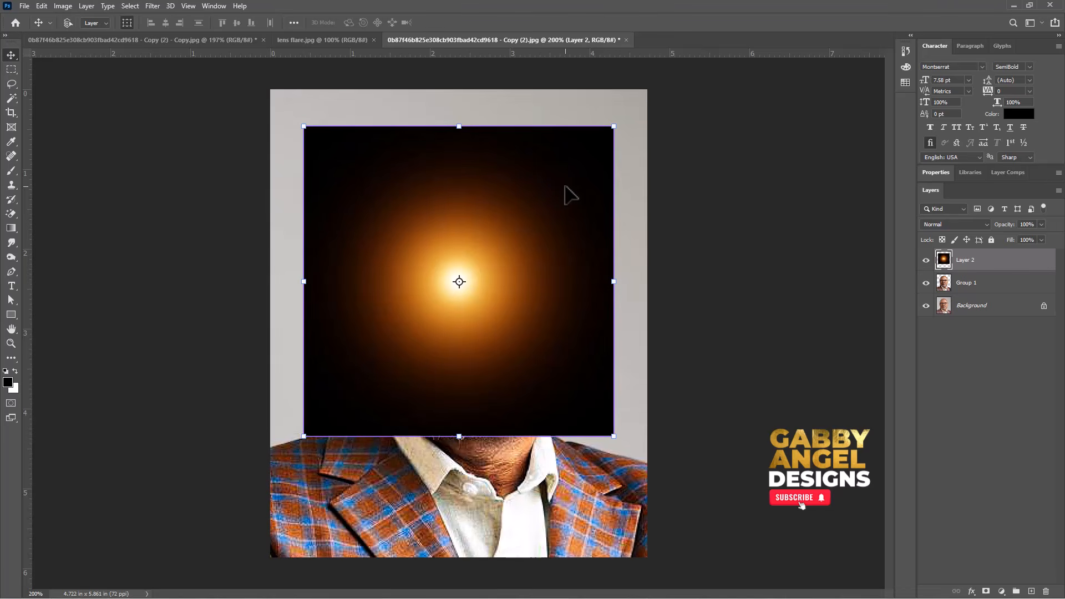
key(ctrl+alt+g)
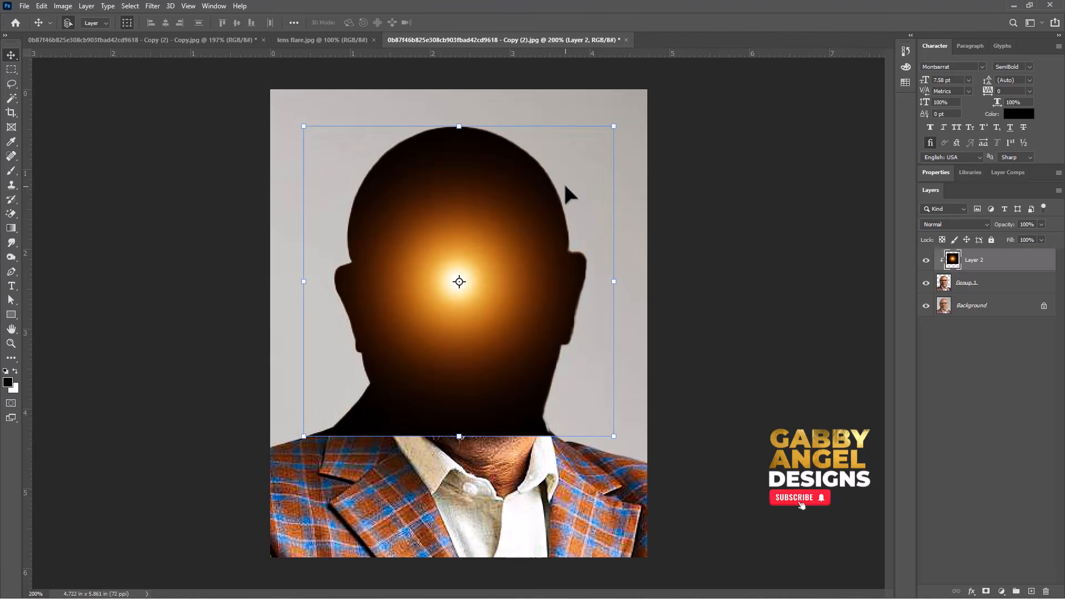
key(ctrl+alt+g)
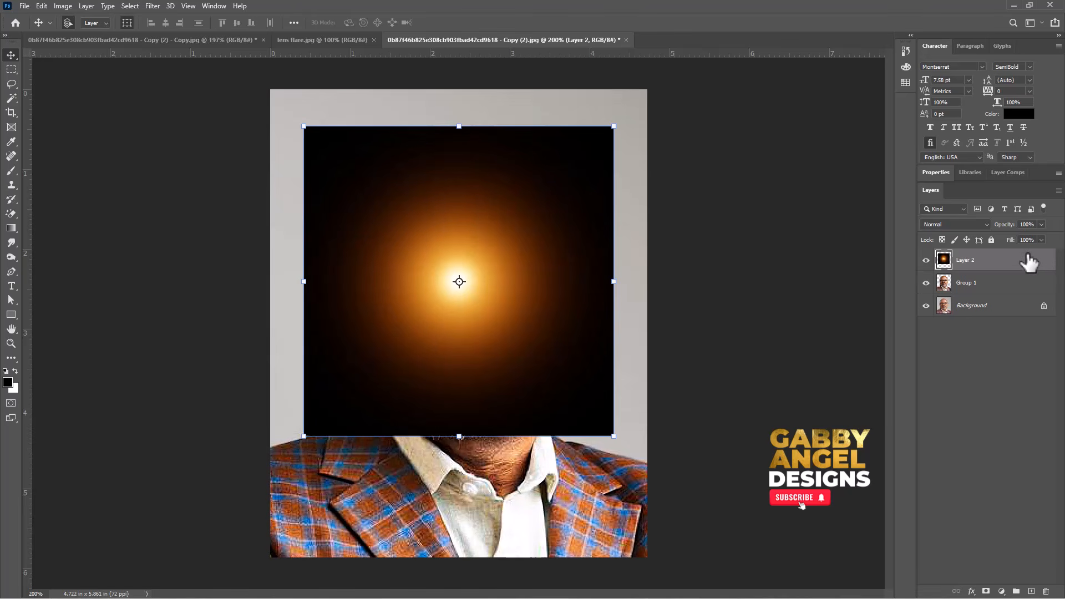
right_click(1029, 266)
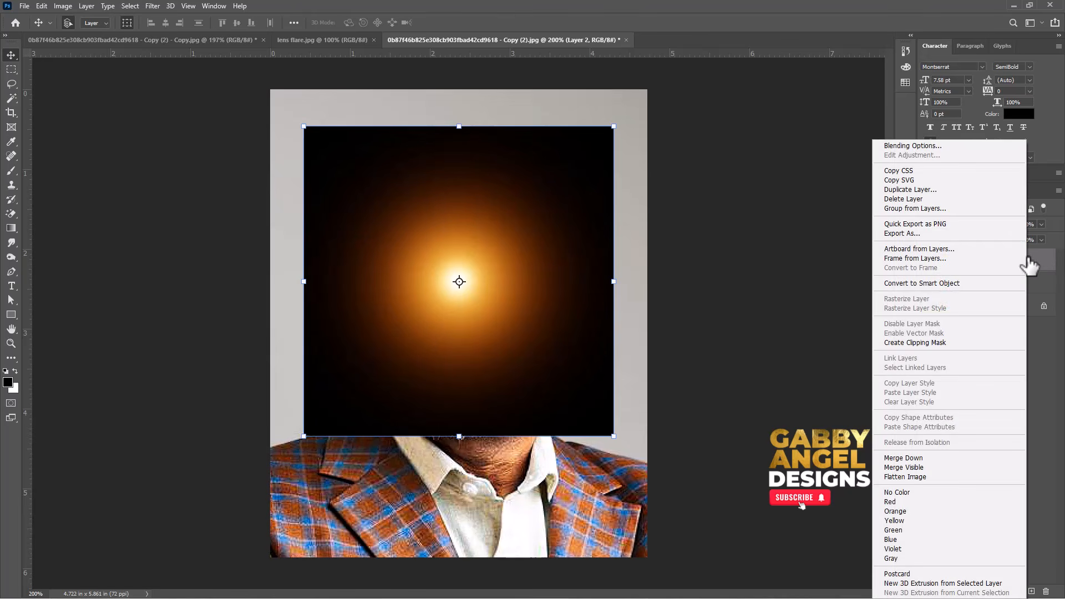
click(946, 343)
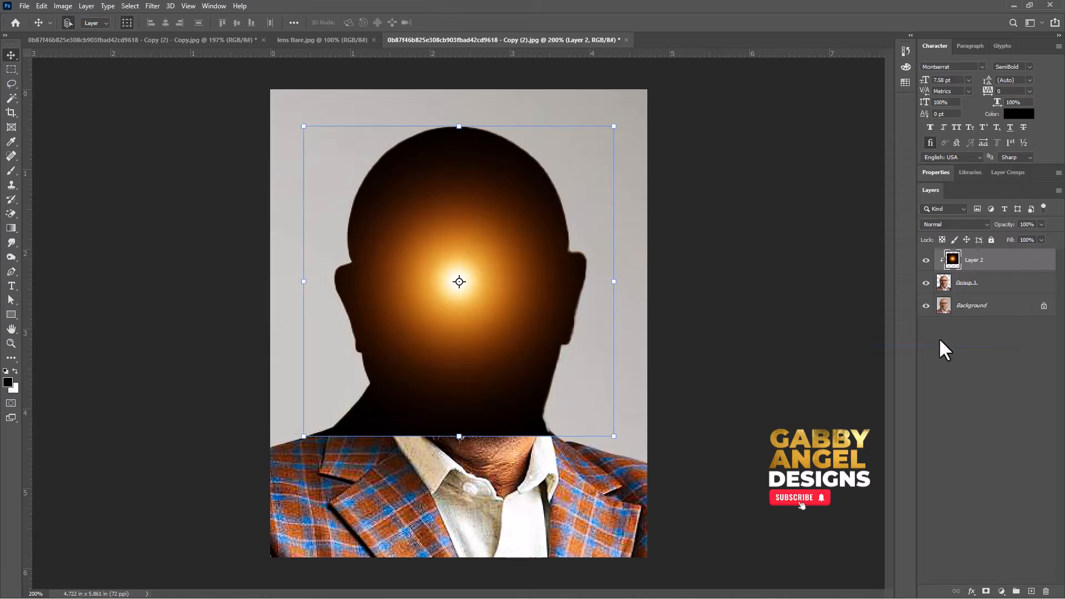
Blend the flare layer with Screen and move it off the face to beside the cheek on the image's left side
drag(519, 204, 484, 216)
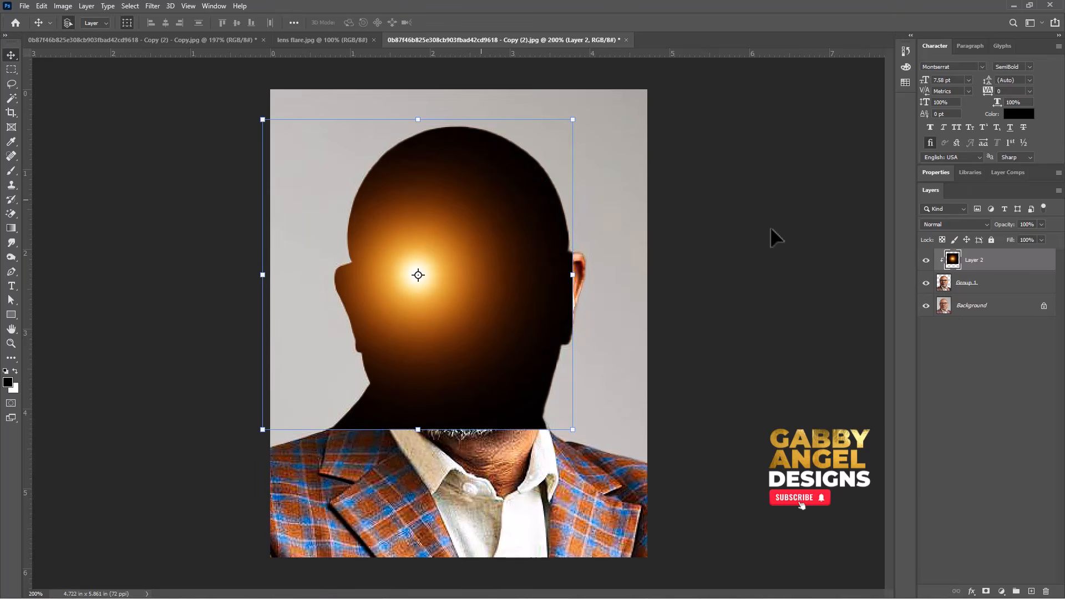
click(951, 224)
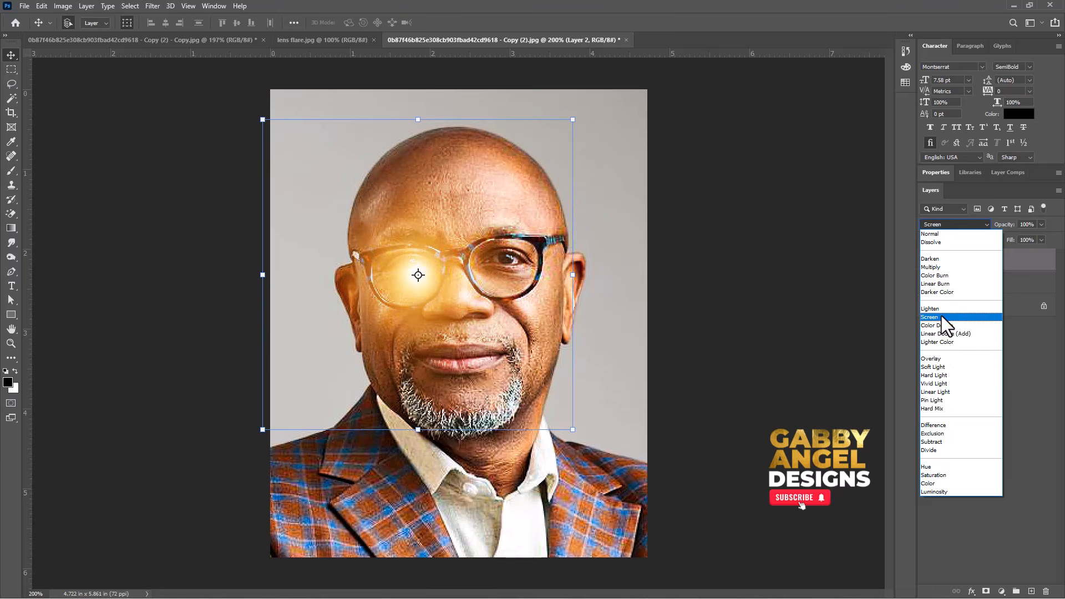
click(941, 315)
drag(418, 297, 318, 334)
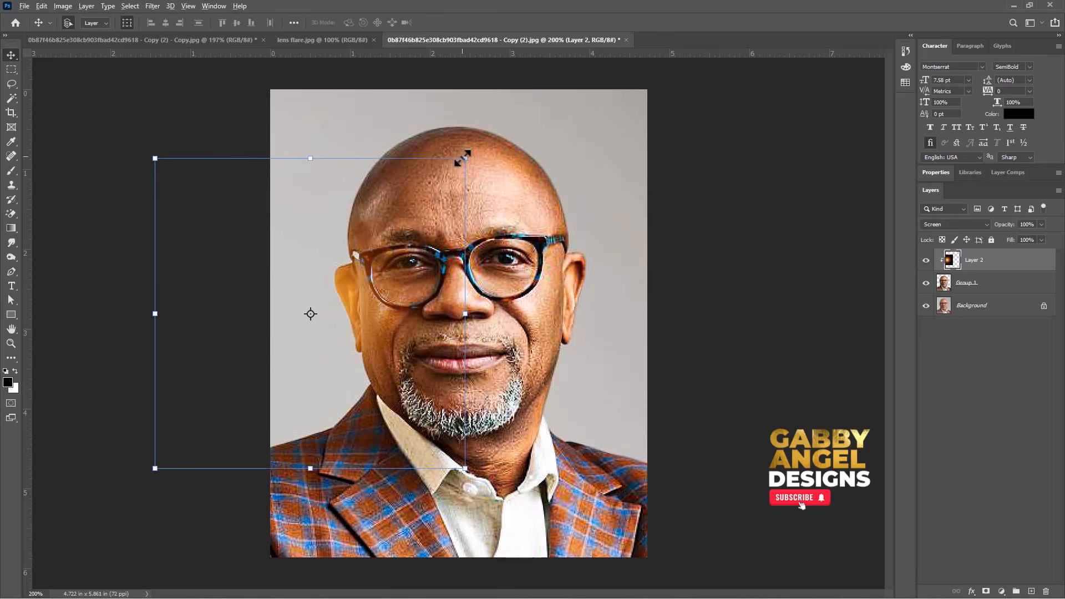
Enlarge the flare to about 217% and reposition it beside the man's cheek so its glow spreads over the face and jacket
key(ctrl+t)
drag(484, 125, 561, 57)
drag(358, 298, 345, 349)
drag(550, 112, 632, 102)
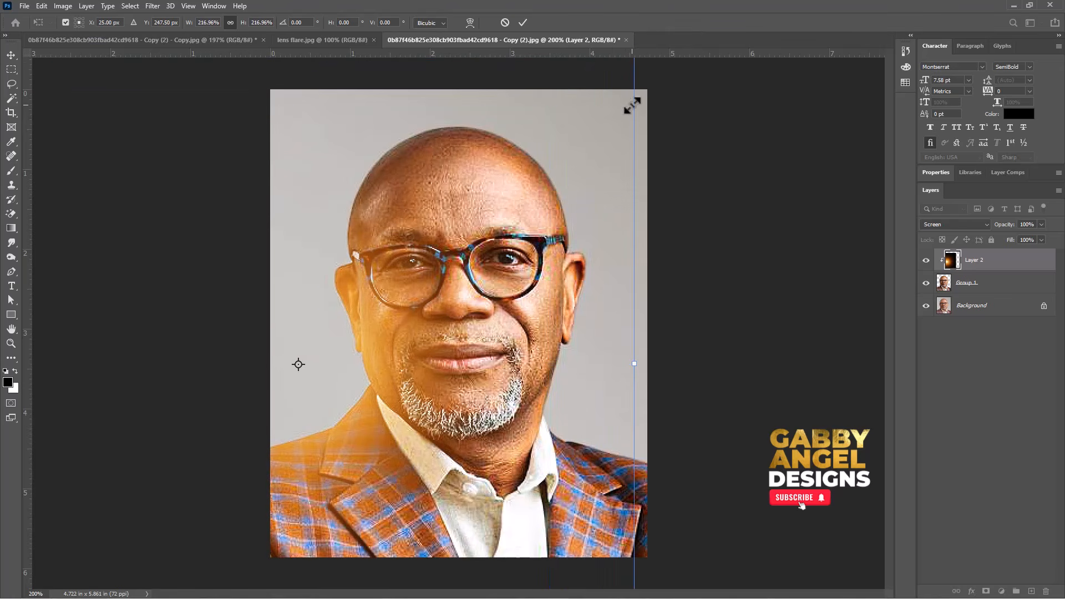
drag(549, 238, 535, 209)
key(Return)
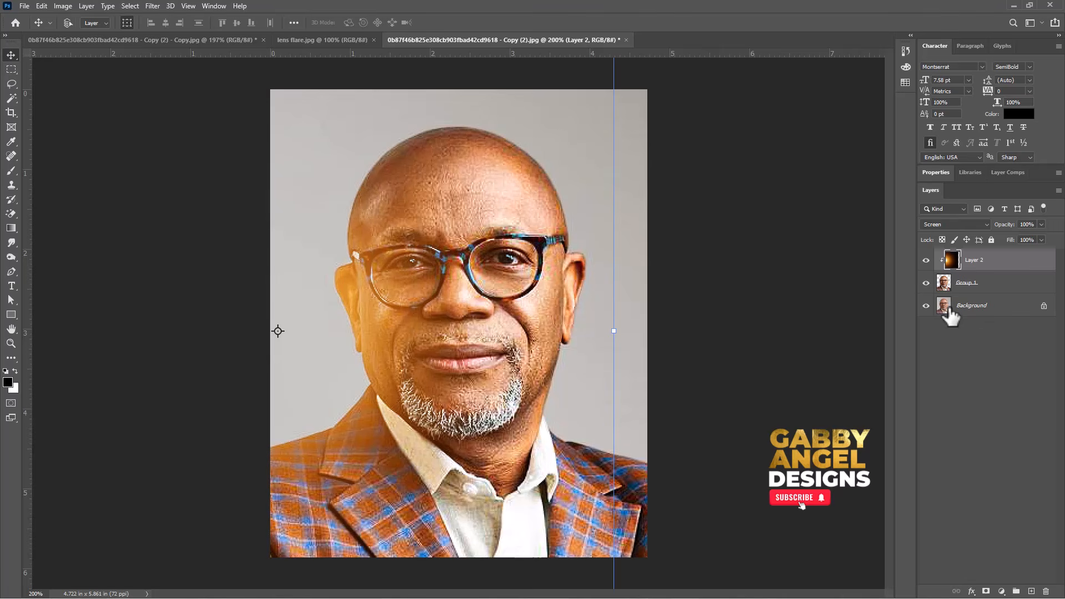
key(ctrl+j)
drag(1022, 270, 1017, 285)
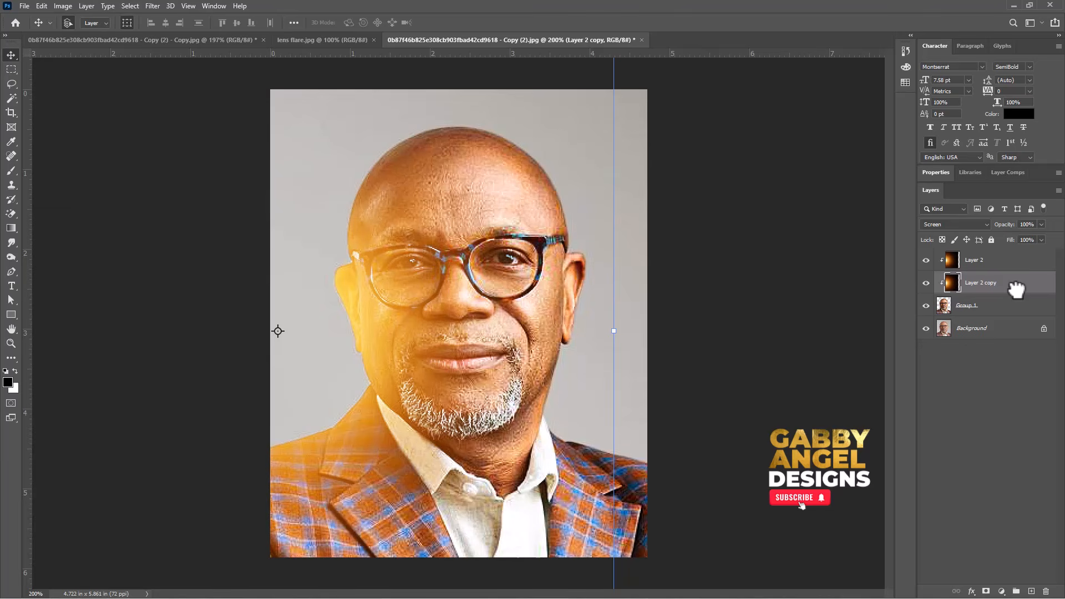
key(ctrl+e)
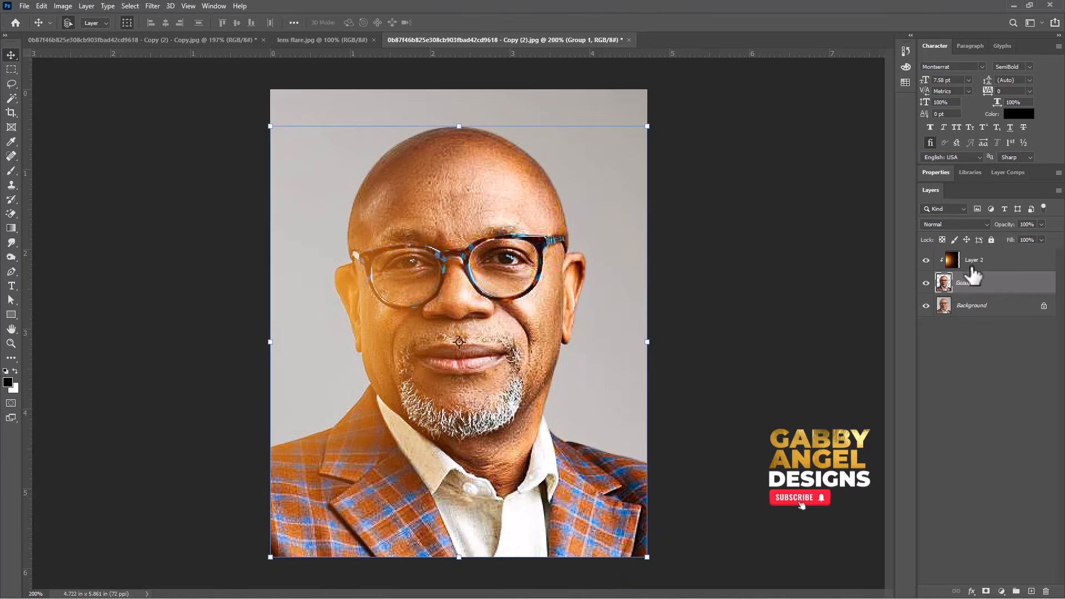
Merge the flare layer with the cut-out layer and toggle the merged layer's visibility to compare it with the original
shift+click(1001, 260)
key(ctrl+e)
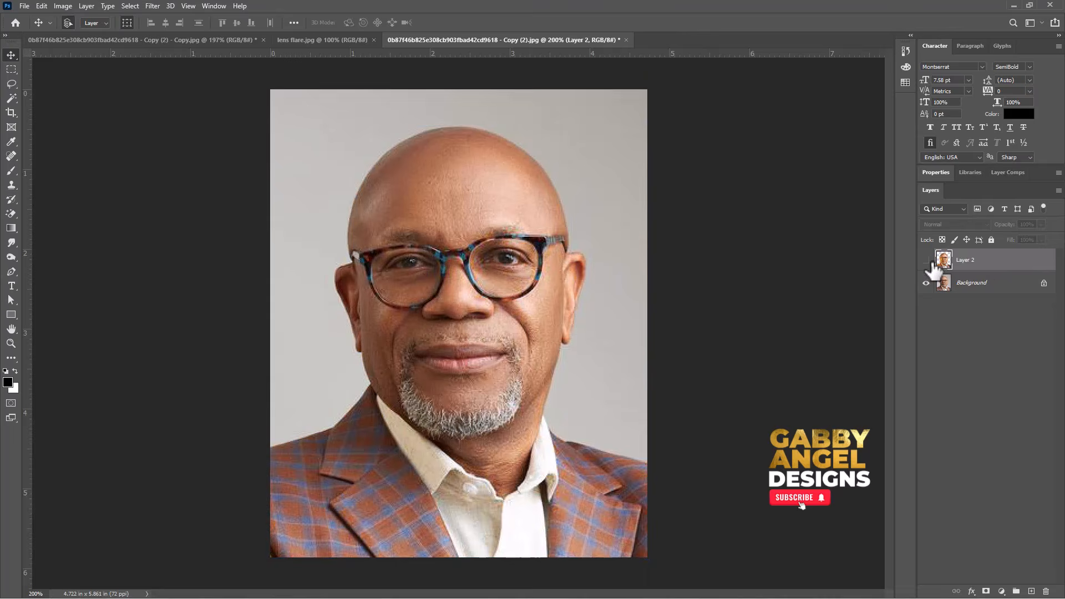
click(932, 262)
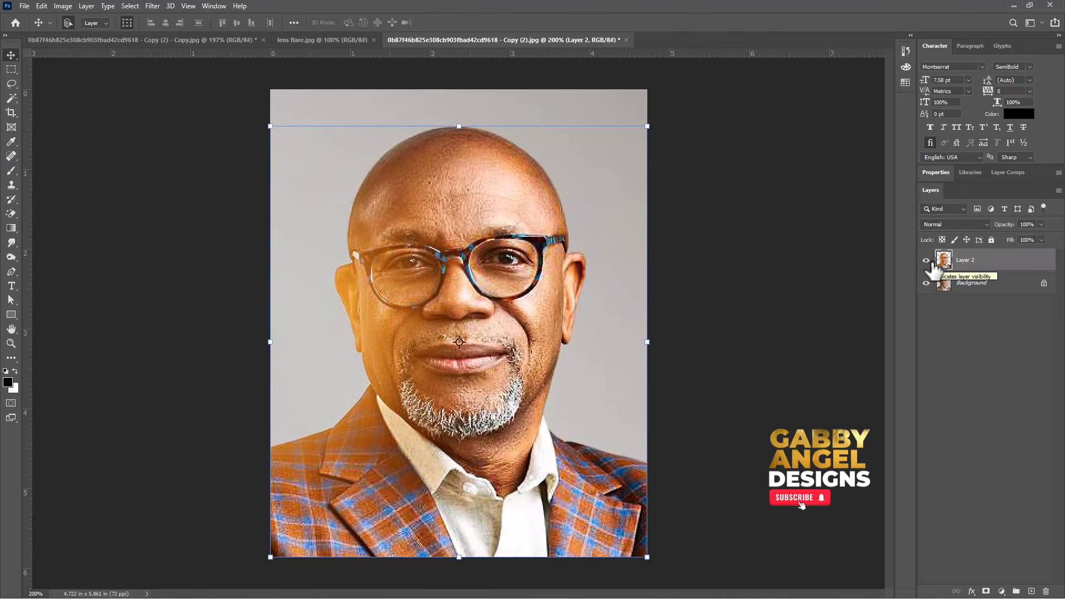
click(933, 262)
click(932, 261)
Delete the Background layer and shift the isolated portrait slightly up and to the right on the canvas
click(979, 293)
key(Delete)
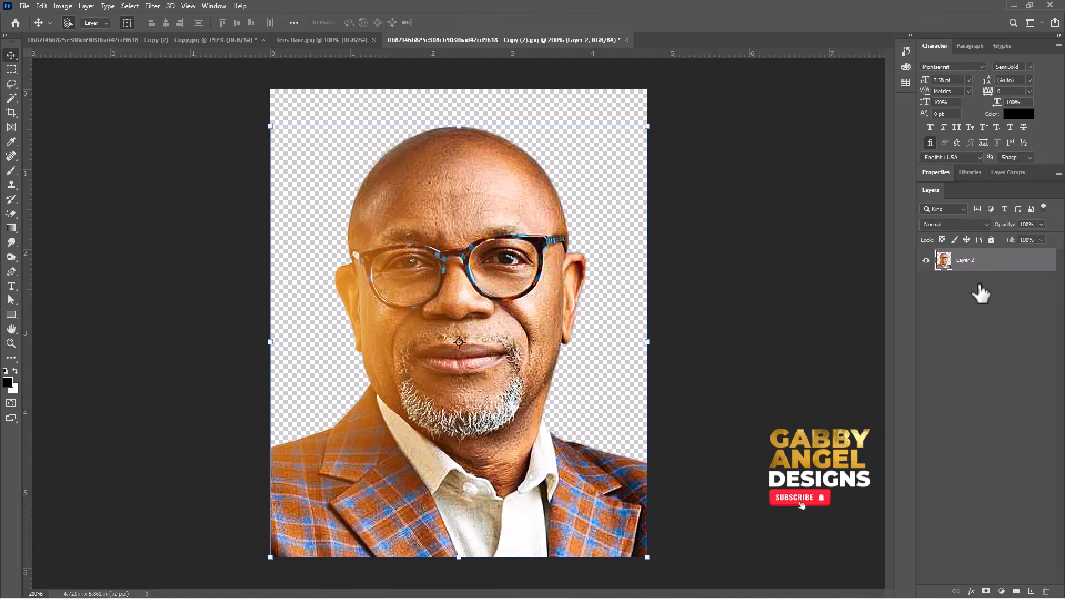
drag(490, 218, 449, 215)
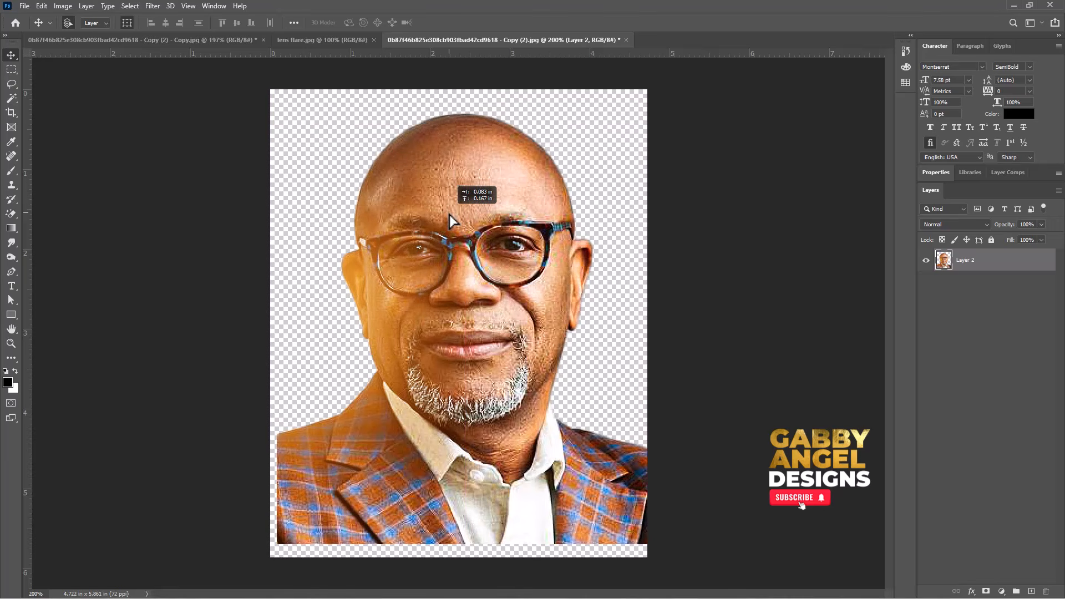